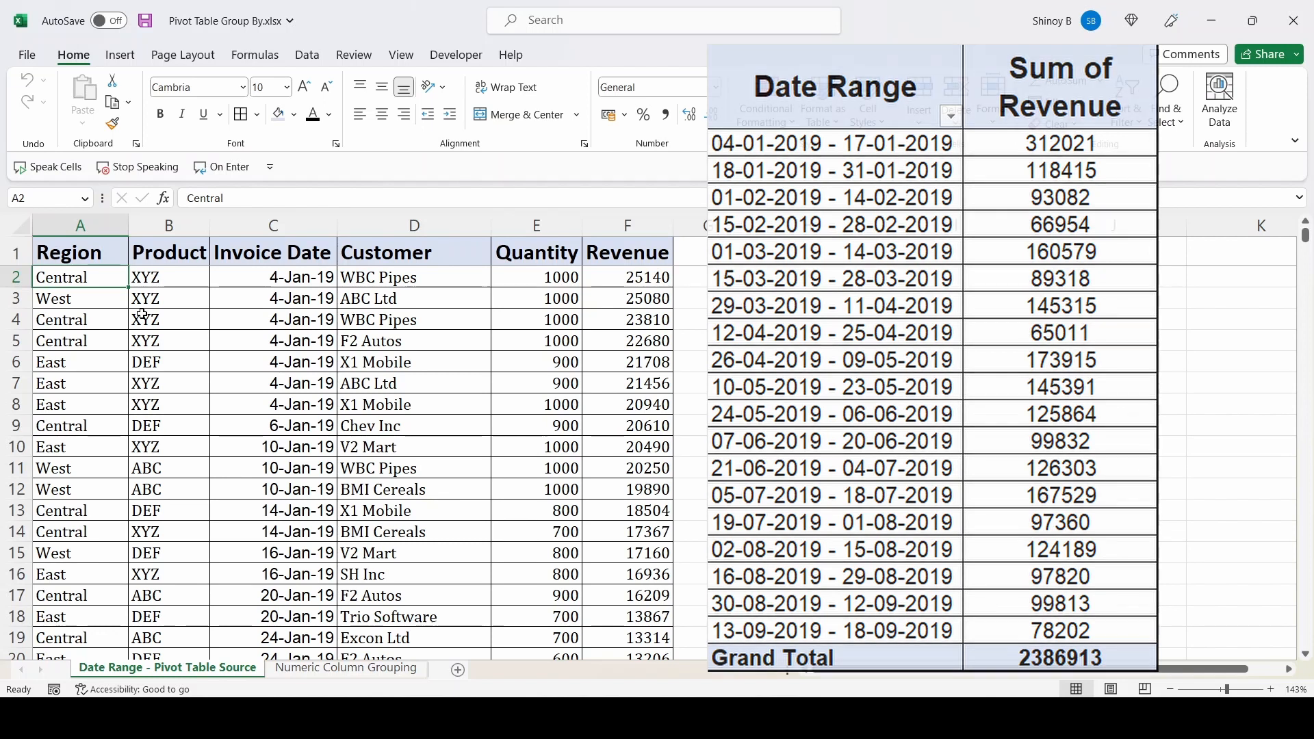
# Step: Create a PivotTable on a new worksheet from the Date Range - Pivot Table Source data in A1:F567
pyautogui.click(76, 254)
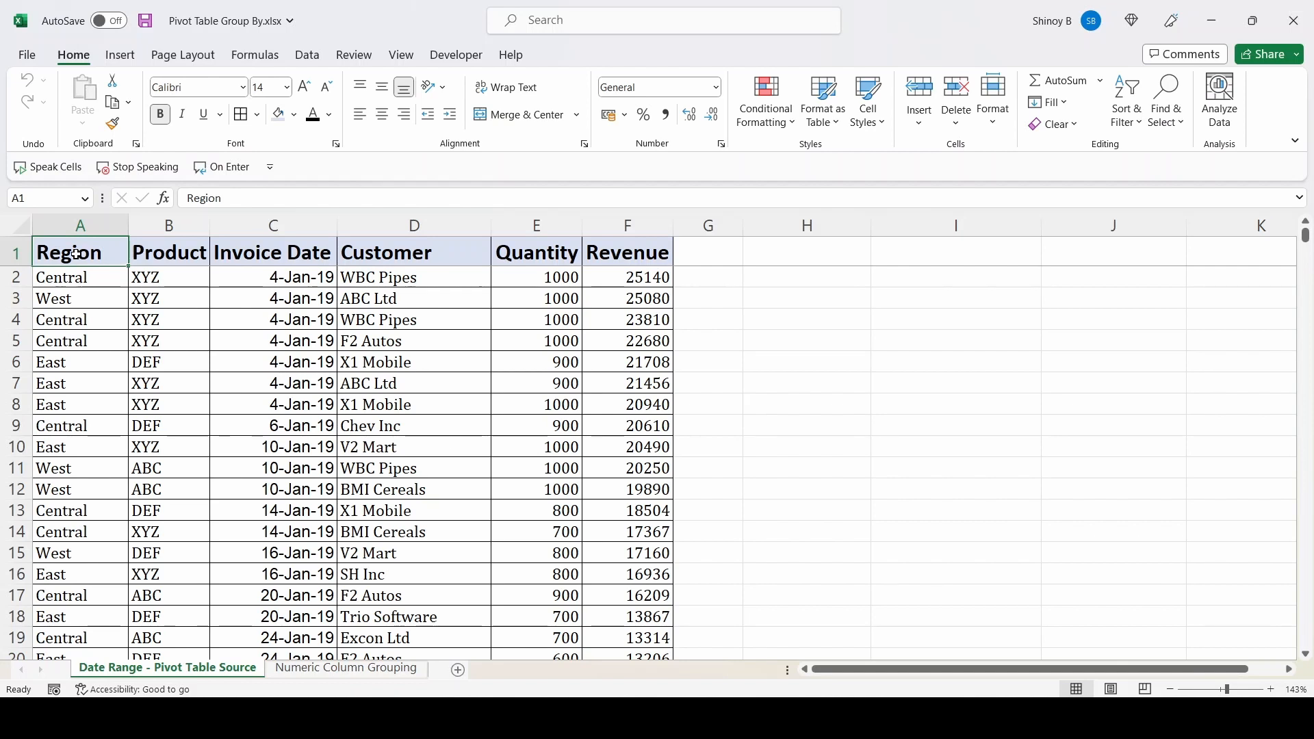
pyautogui.click(124, 57)
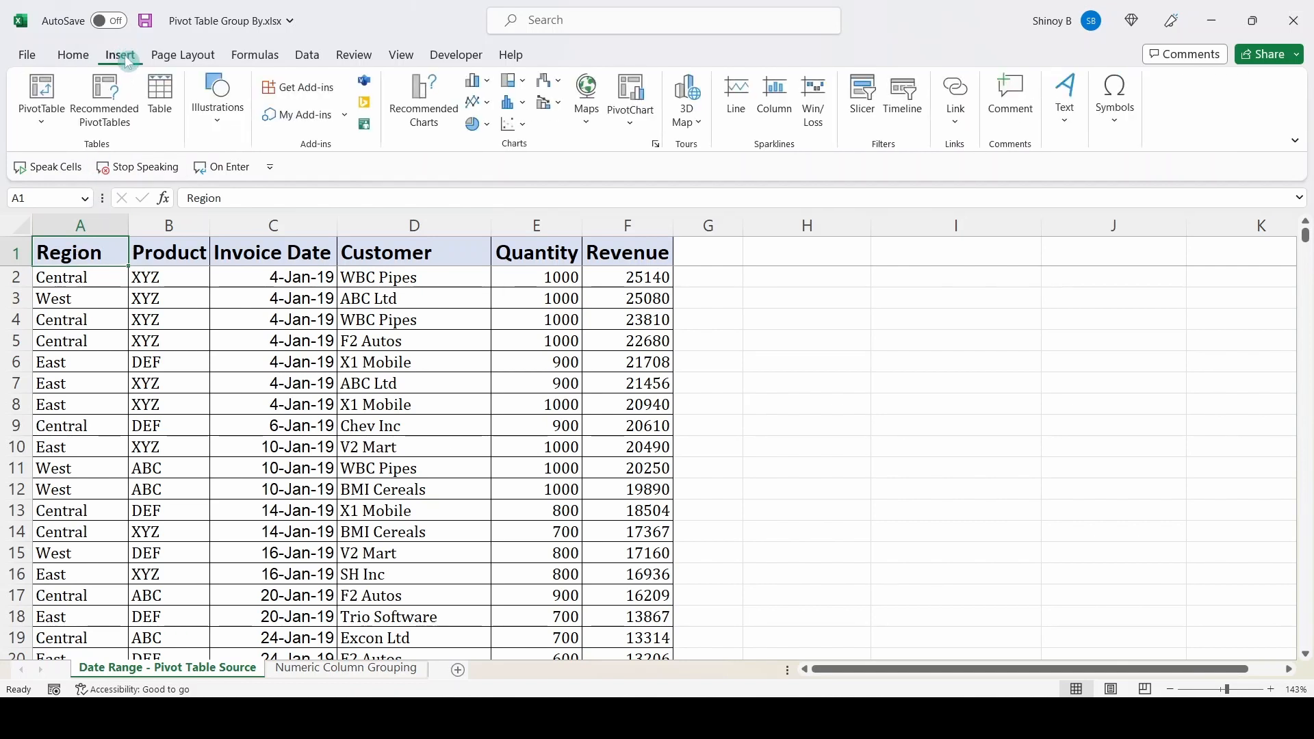
pyautogui.click(42, 121)
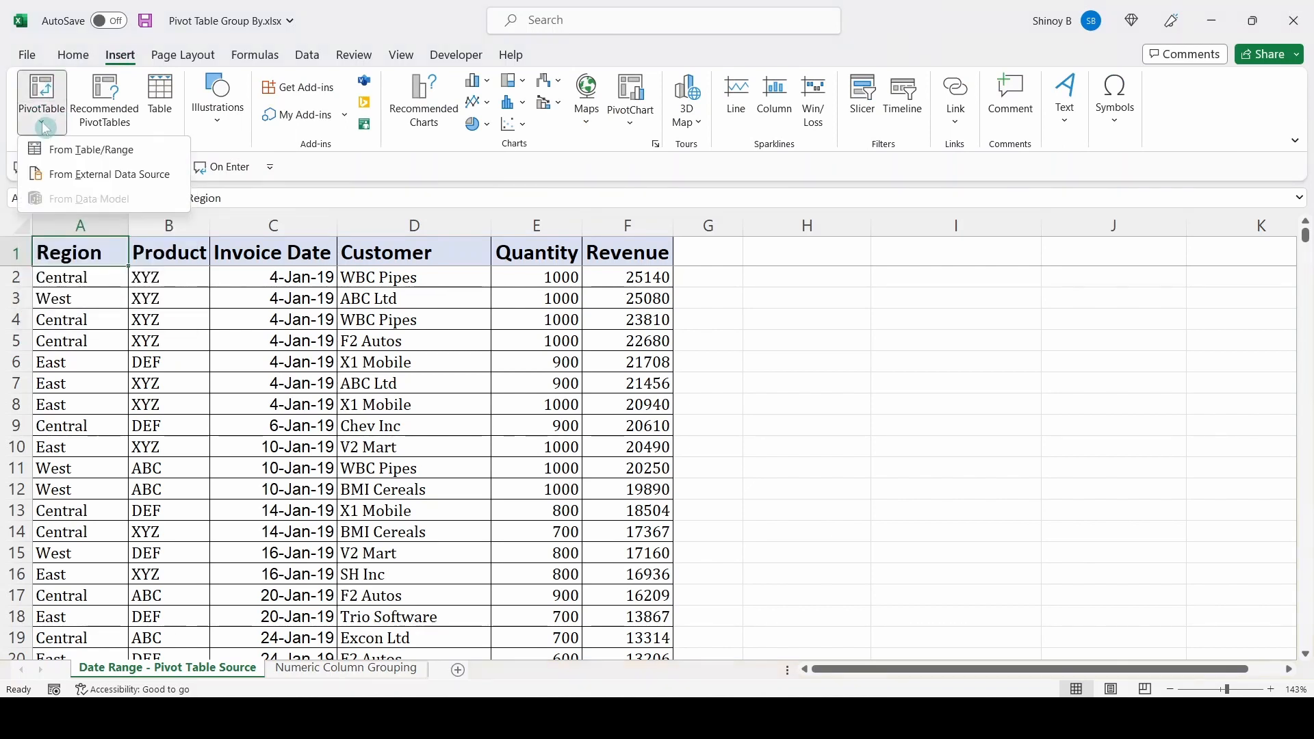
pyautogui.click(80, 149)
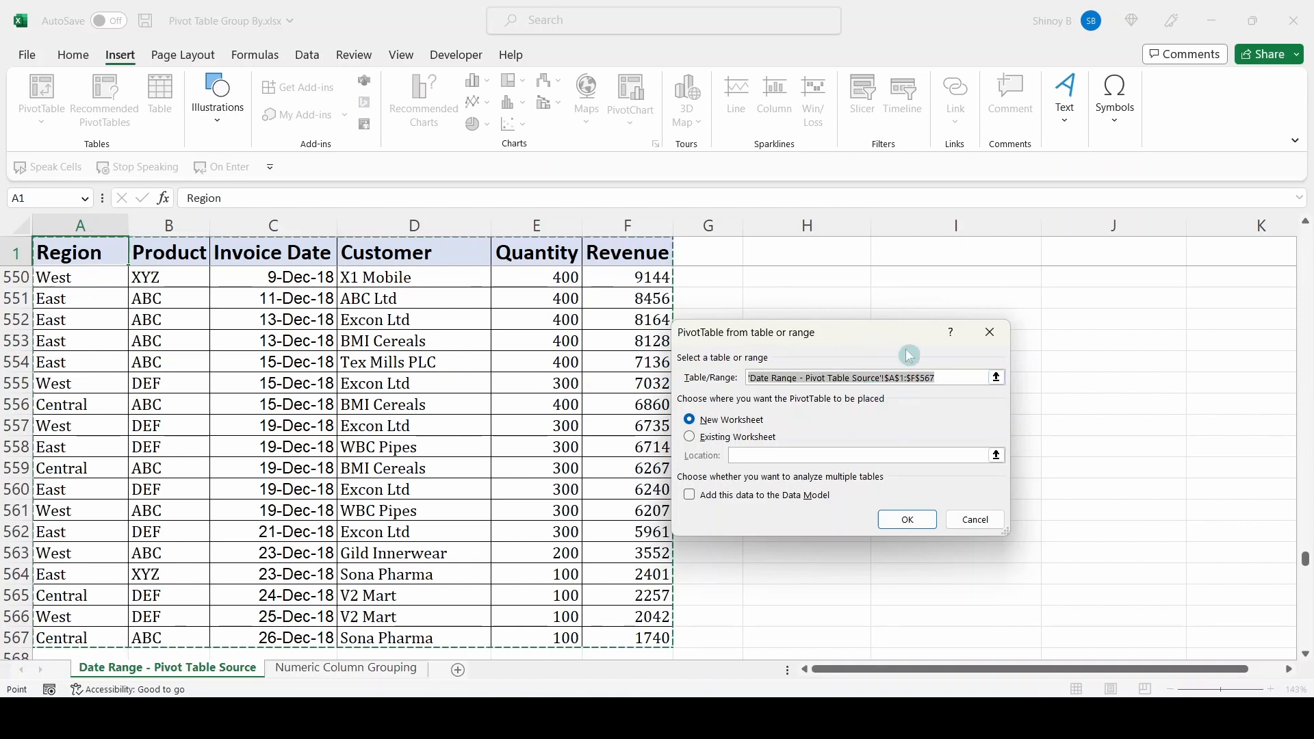
pyautogui.moveTo(880, 331); pyautogui.dragTo(939, 331)
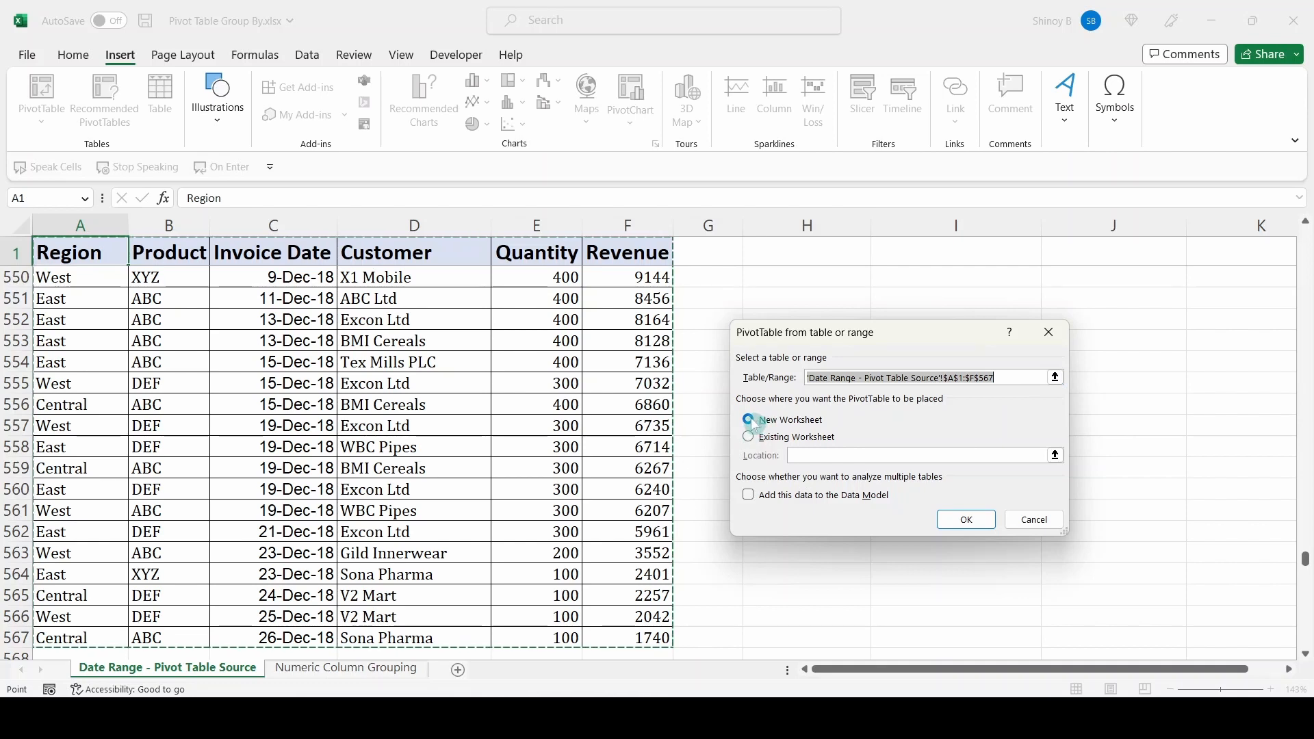
pyautogui.click(969, 513)
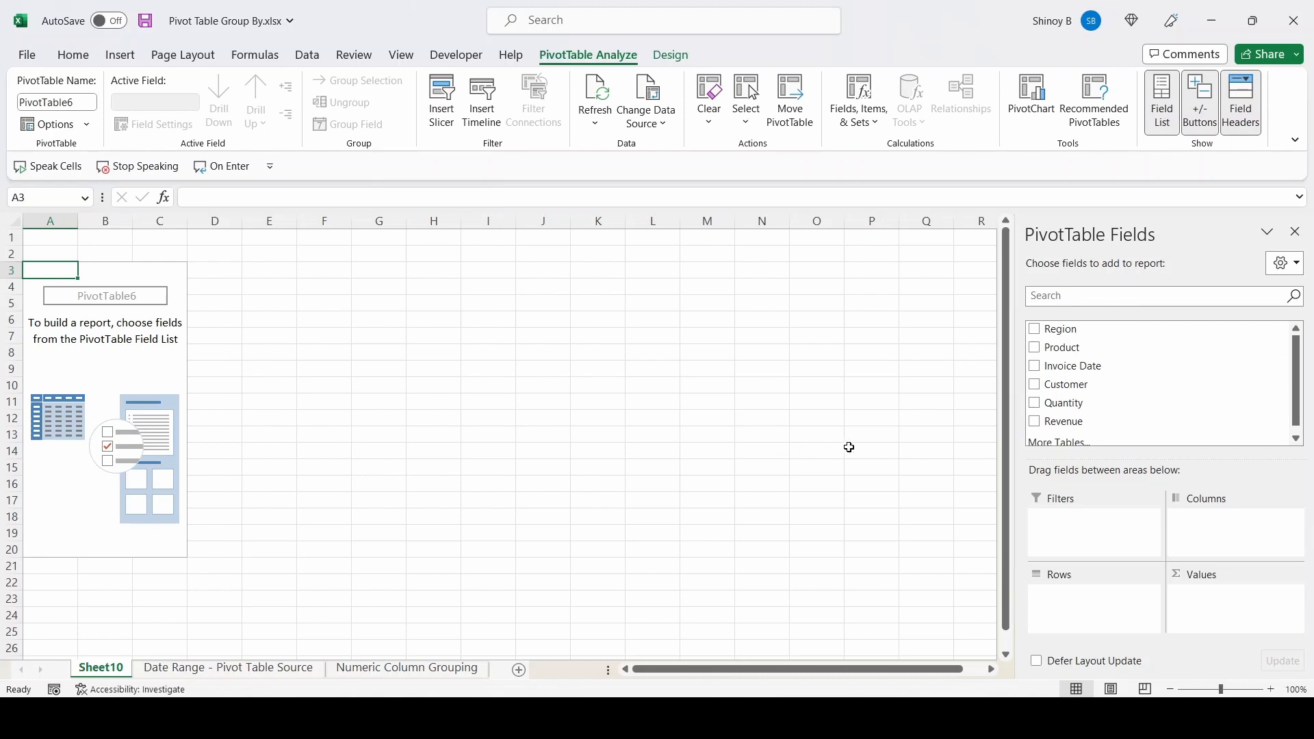
# Step: Add Invoice Date as rows and Revenue as summed values, and expand 2018 down to the months of Qtr1
pyautogui.click(1036, 368)
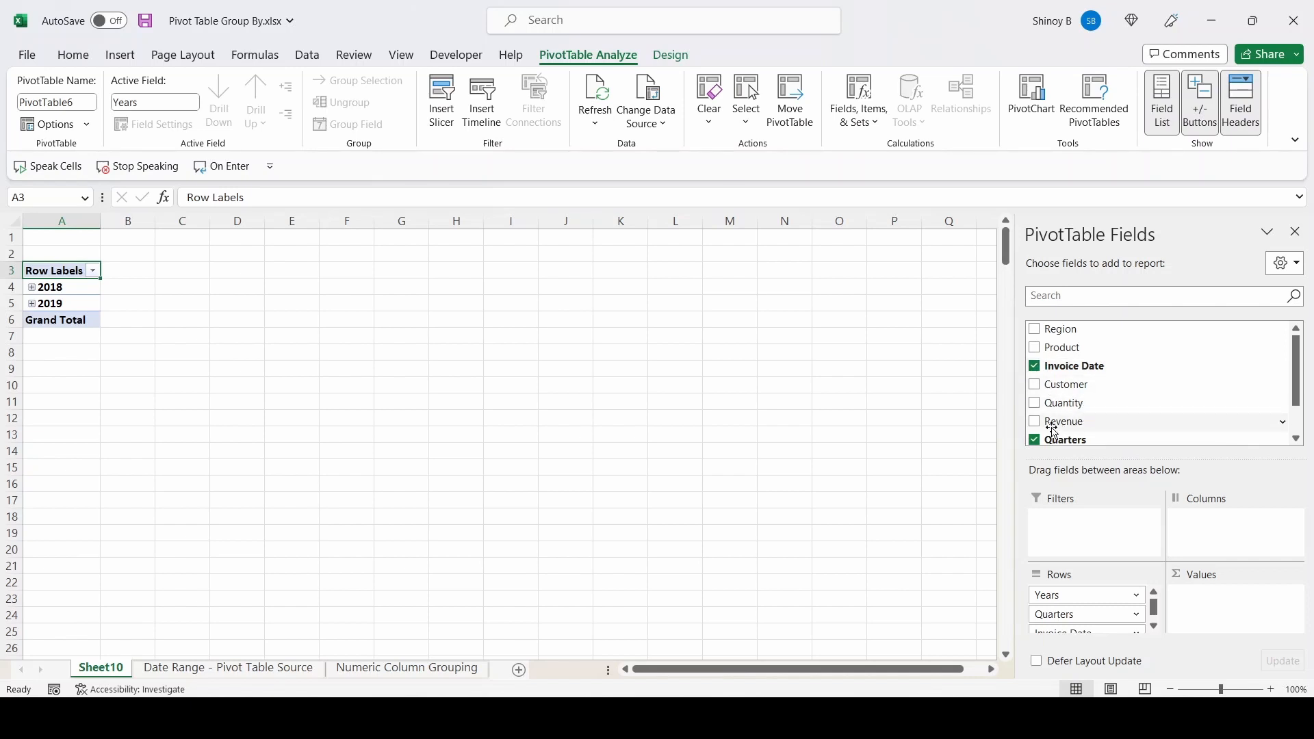
pyautogui.click(1036, 423)
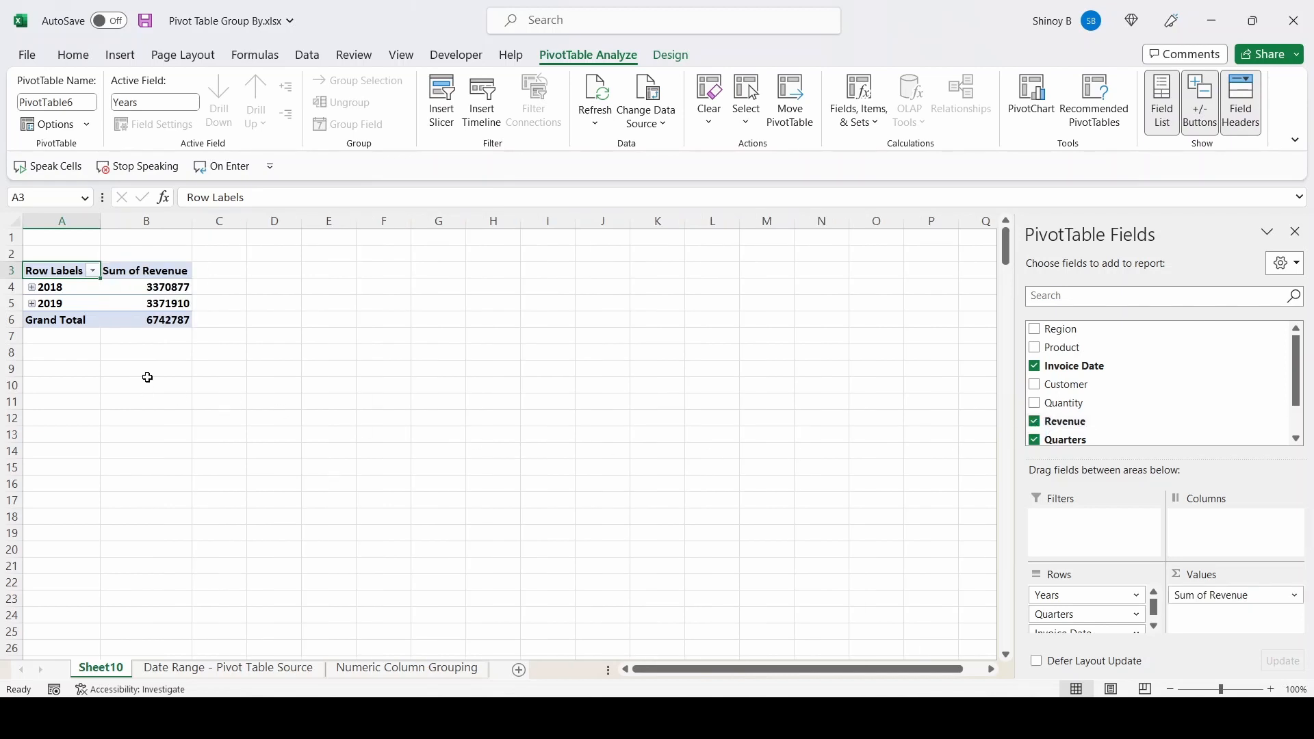
pyautogui.click(32, 287)
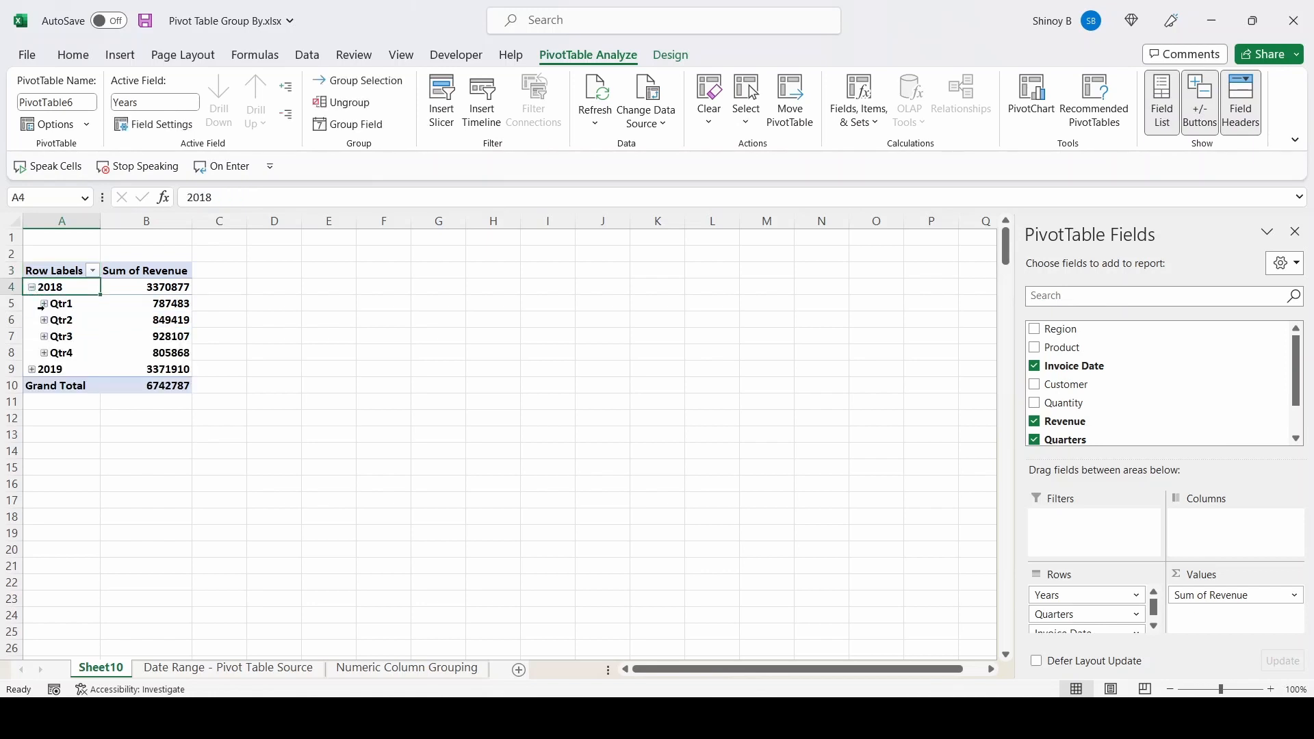
pyautogui.click(44, 303)
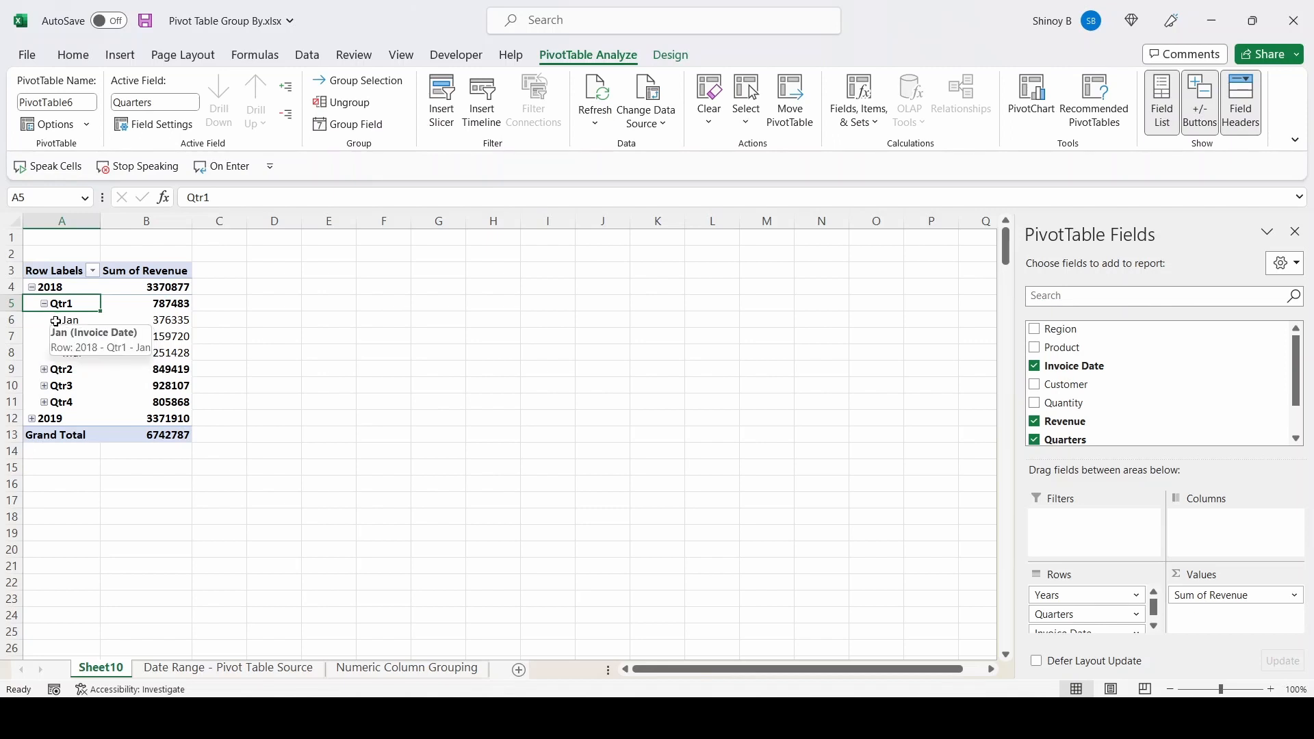
# Step: Ungroup the Invoice Date row labels so that individual dates are listed
pyautogui.click(56, 321)
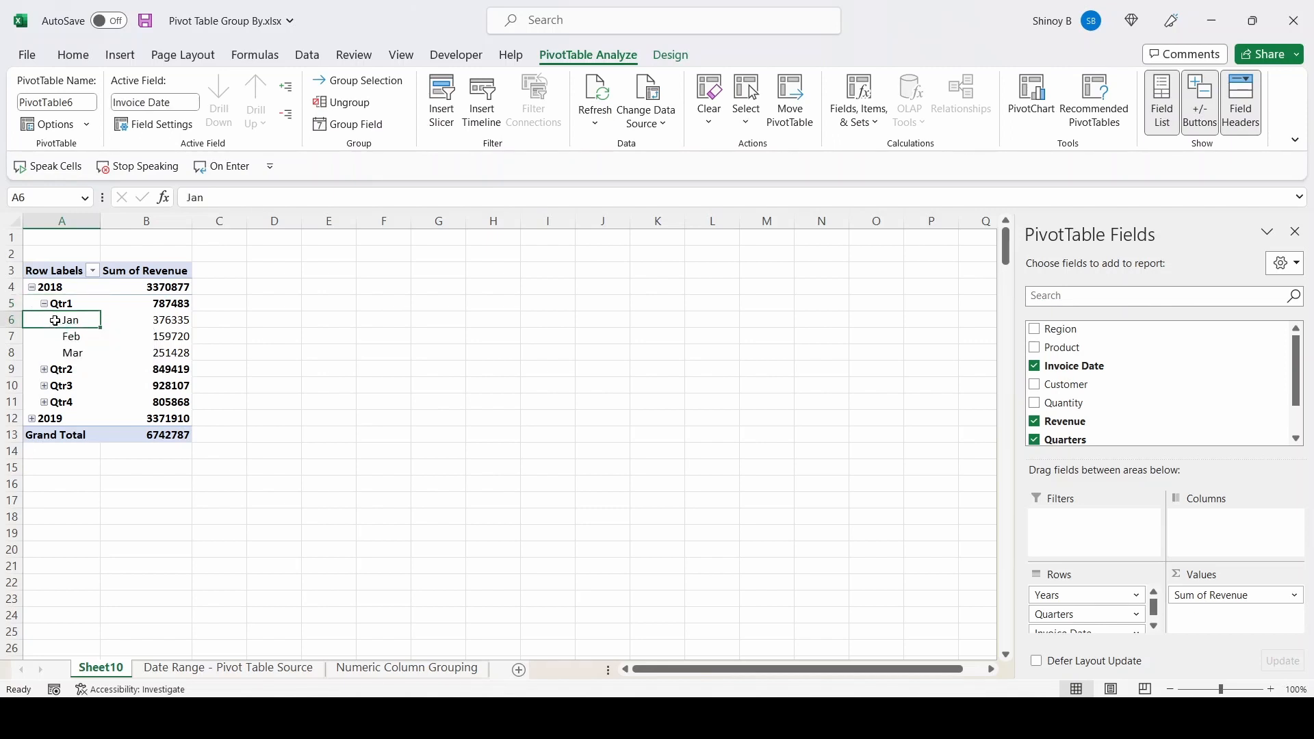
pyautogui.rightClick(56, 326)
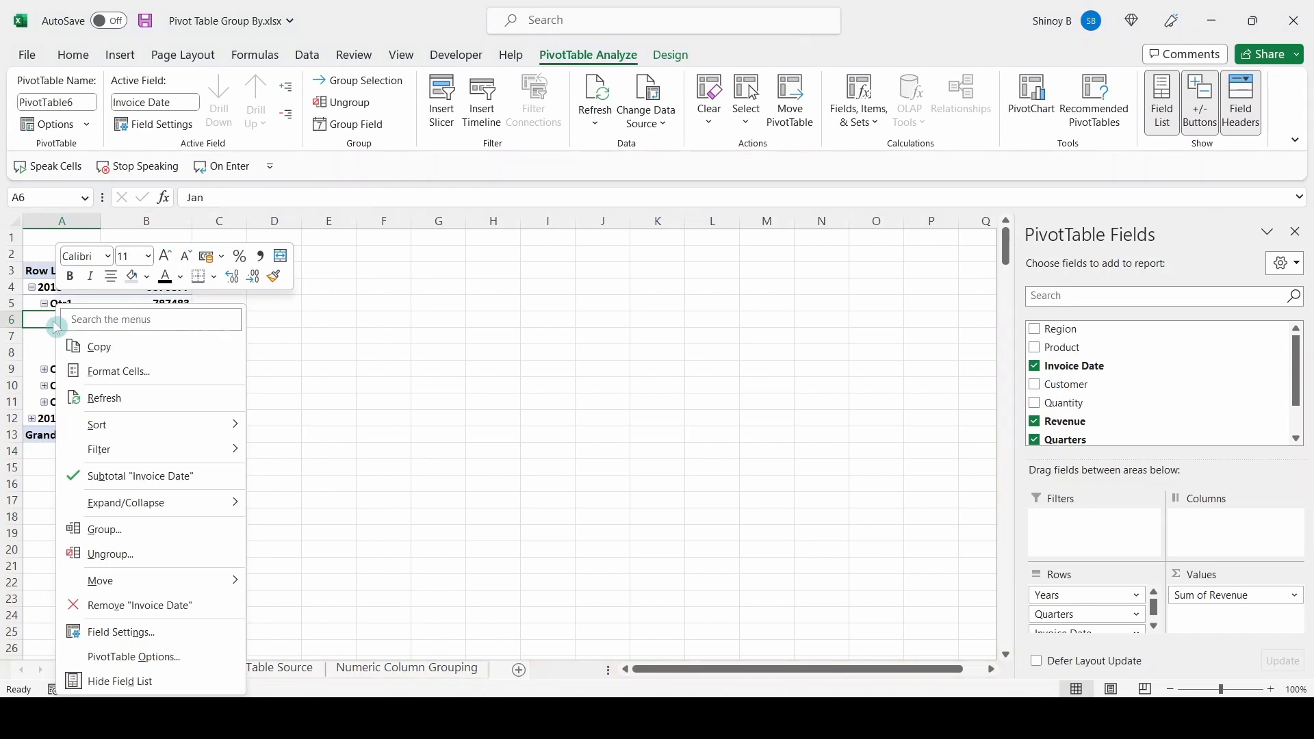
pyautogui.click(140, 556)
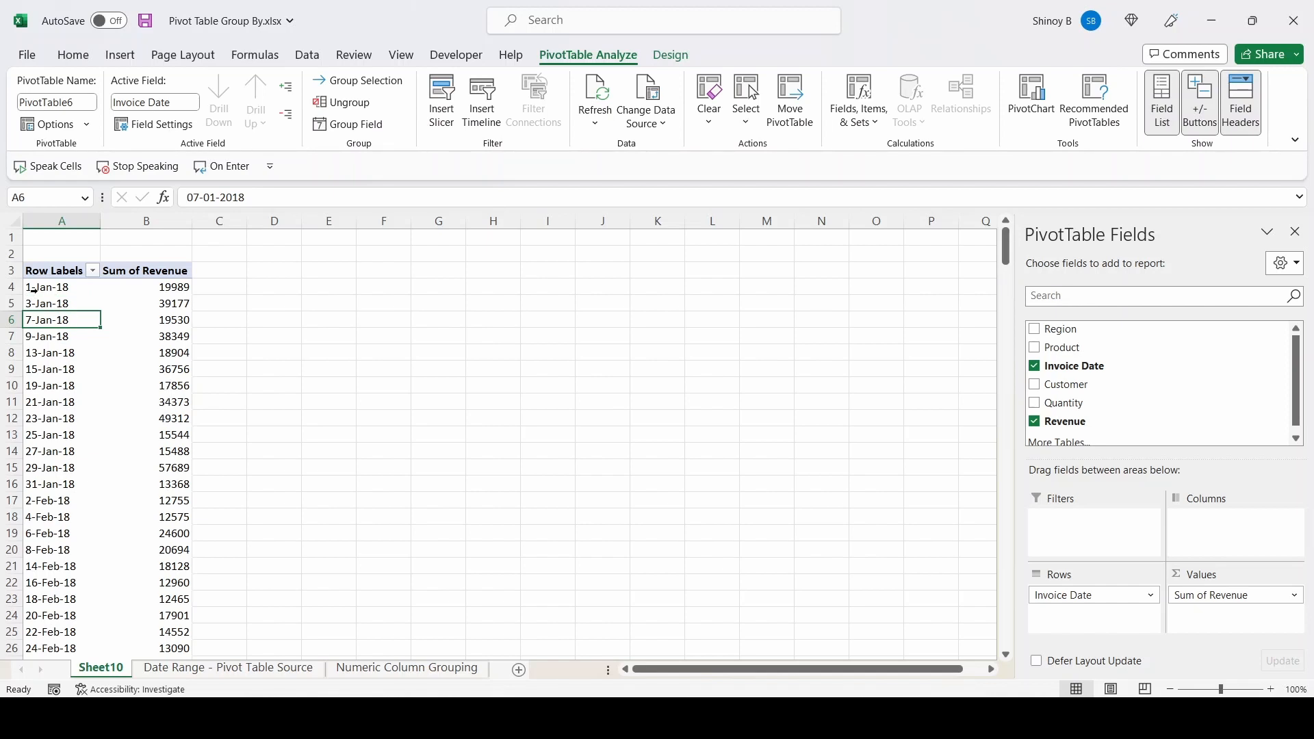
# Step: Group the Invoice Date row labels by days instead of months, with 7 days per range
pyautogui.click(47, 351)
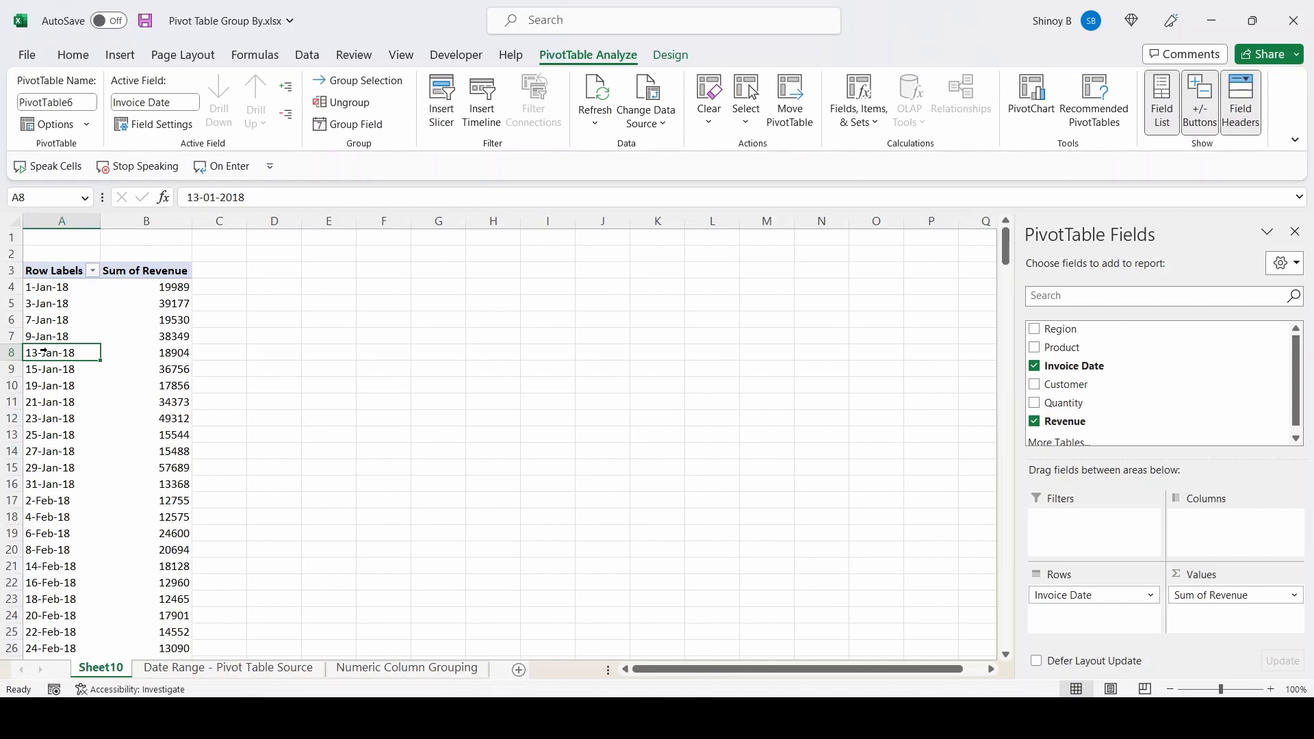
pyautogui.rightClick(43, 352)
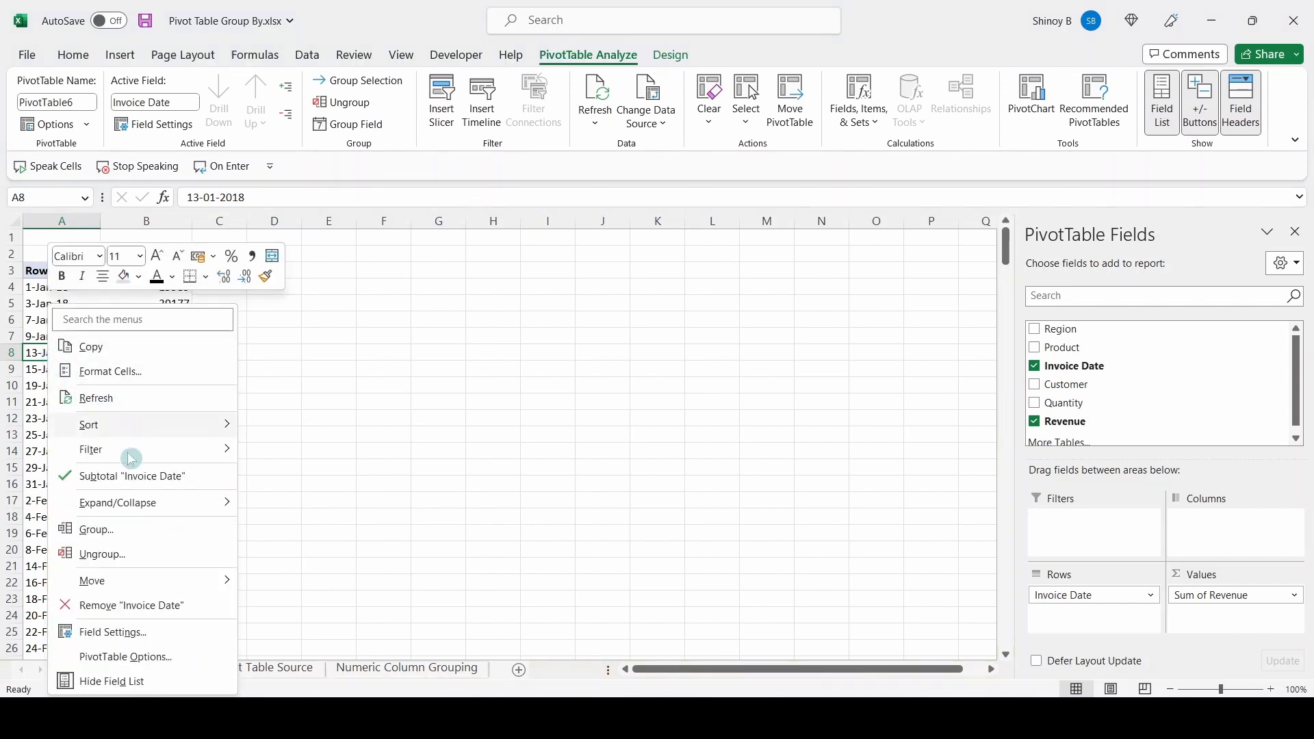
pyautogui.click(93, 529)
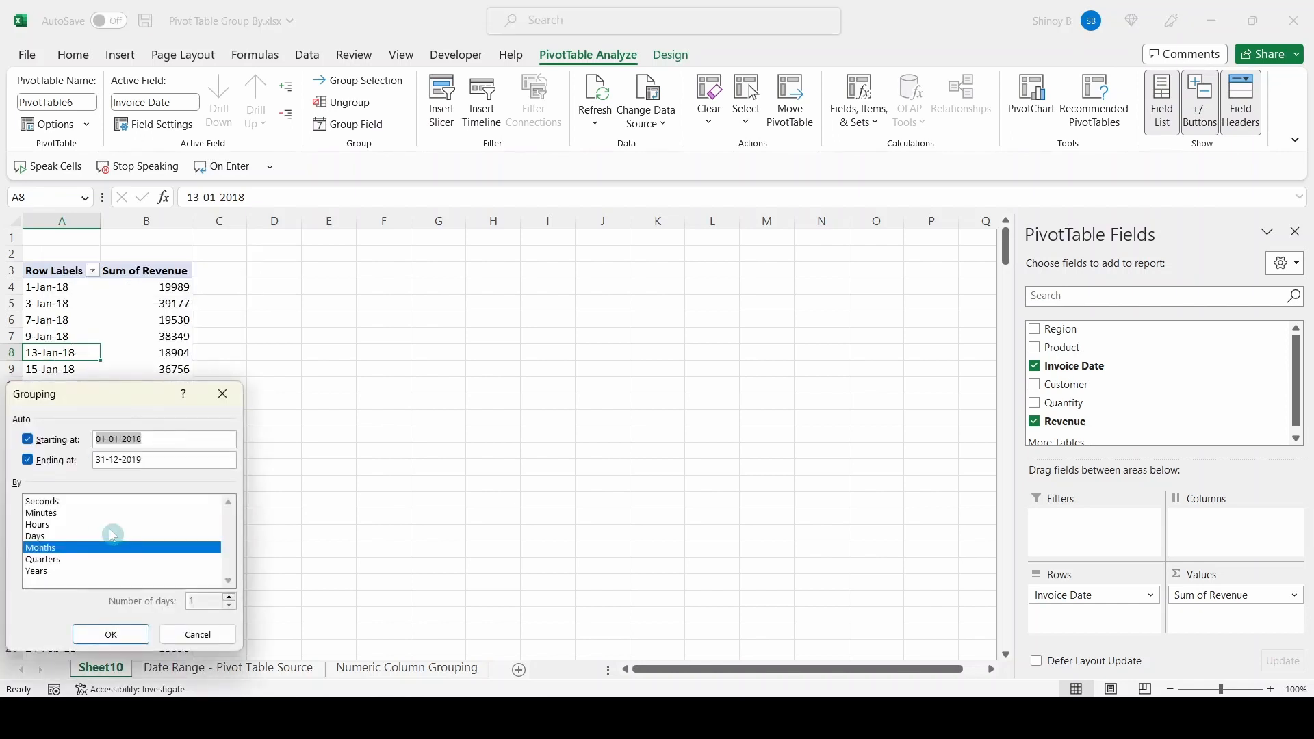
pyautogui.moveTo(137, 392); pyautogui.dragTo(541, 274)
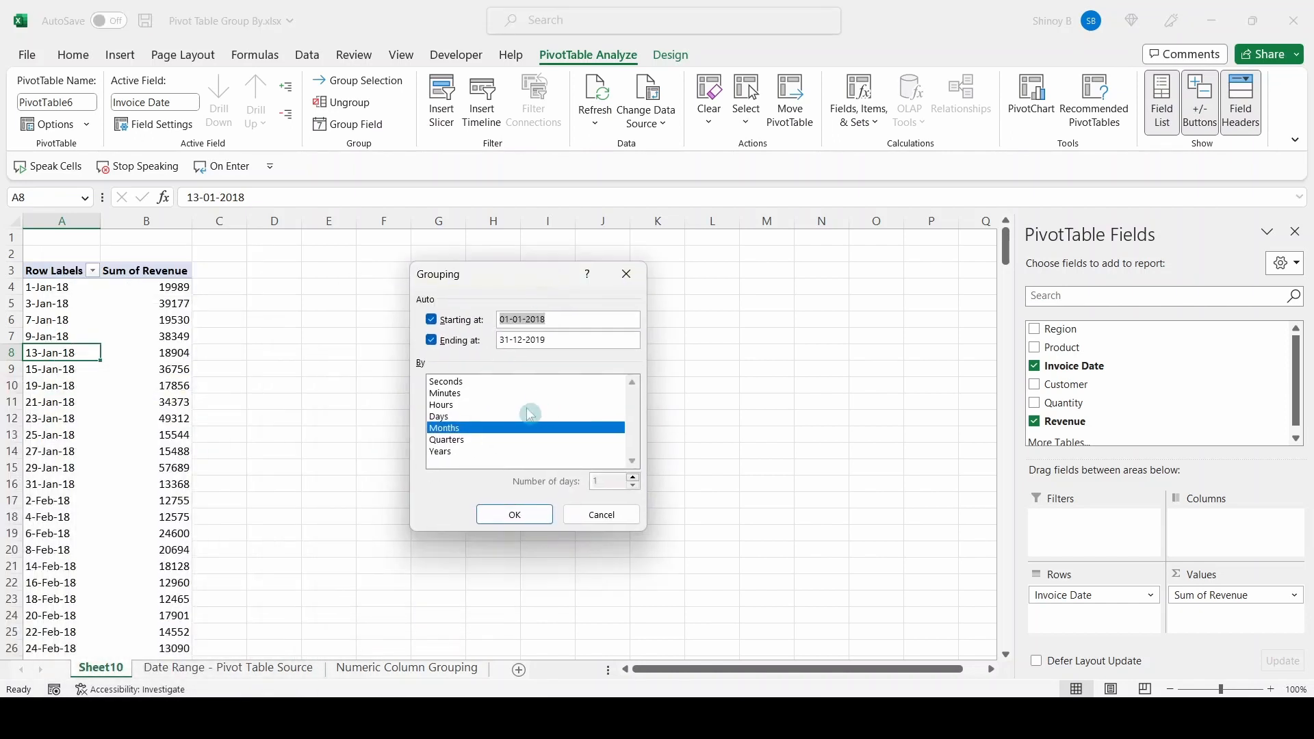
pyautogui.click(453, 430)
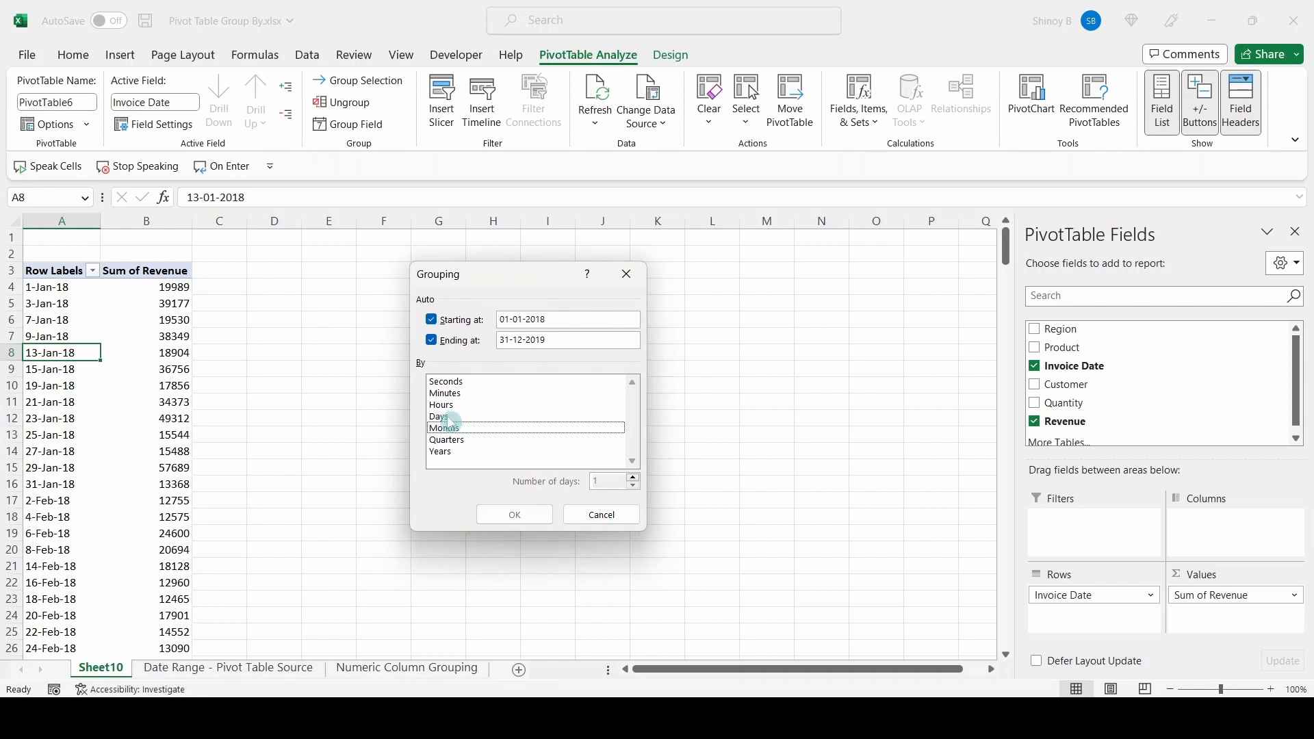
pyautogui.click(445, 417)
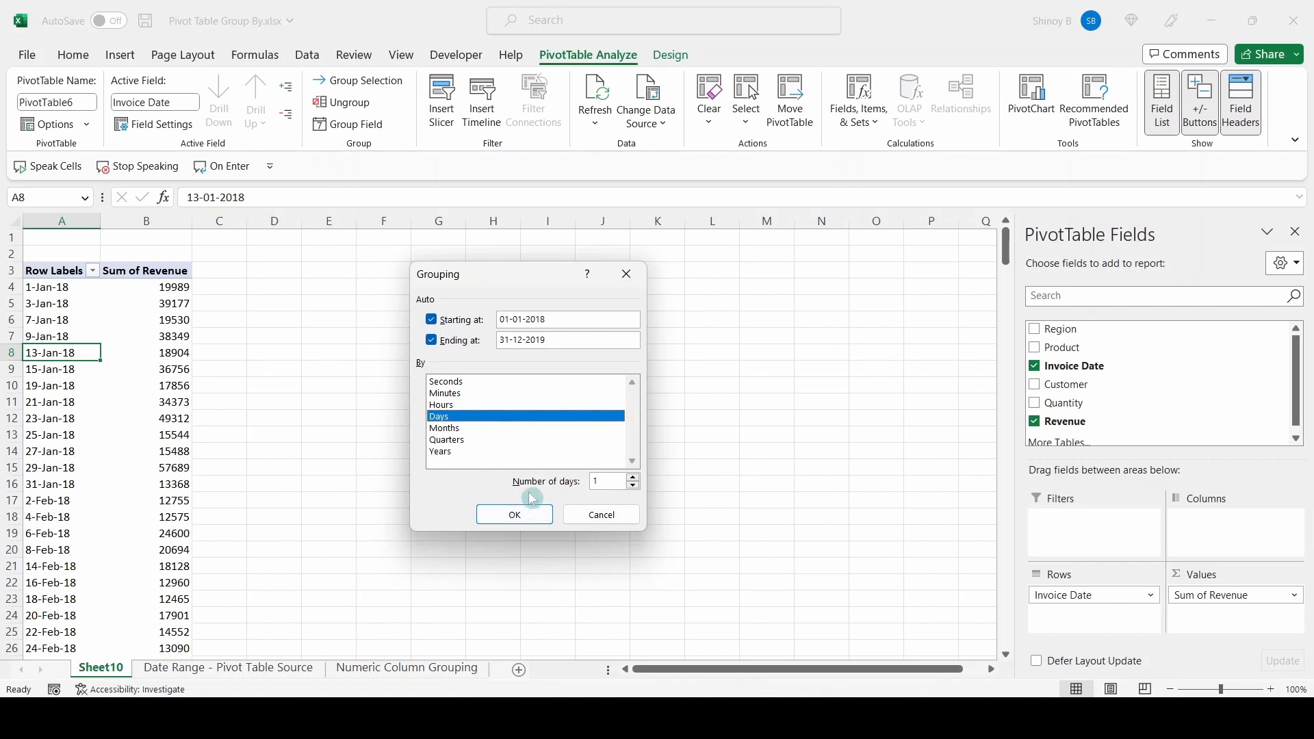
pyautogui.click(633, 479)
pyautogui.click(515, 513)
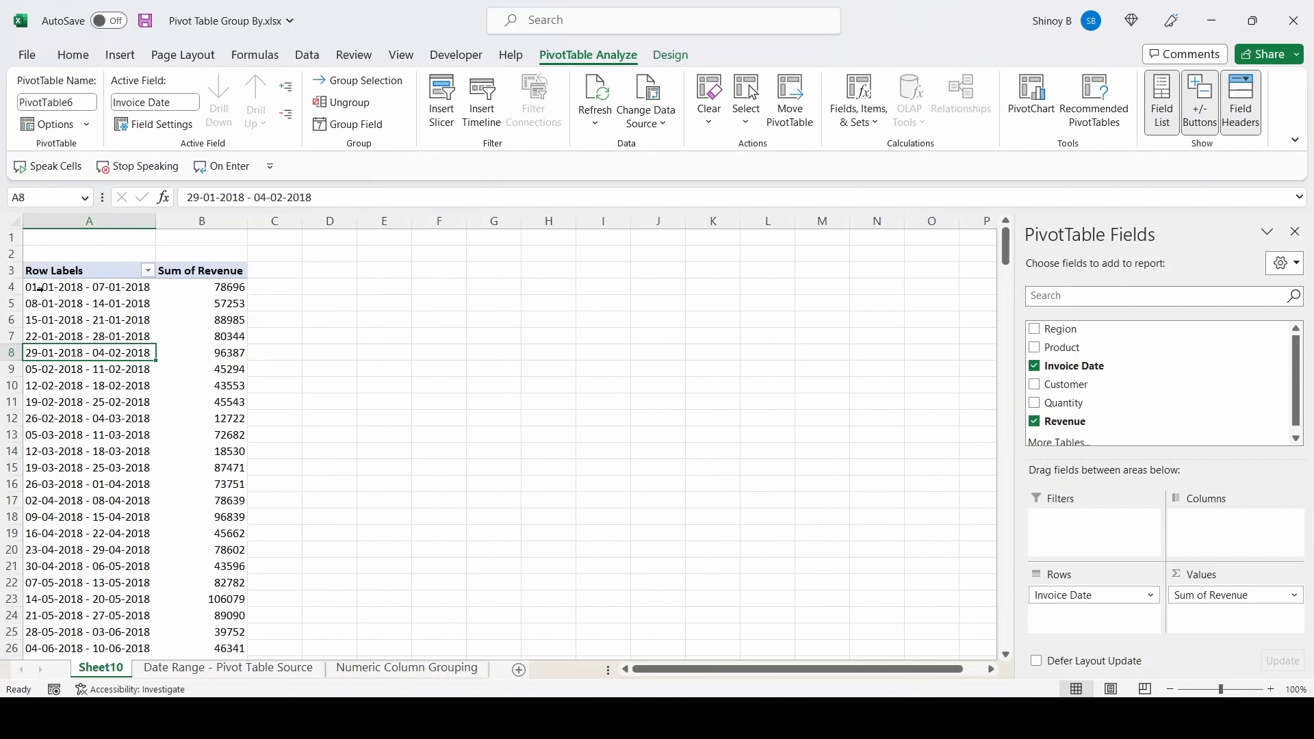
pyautogui.click(80, 288)
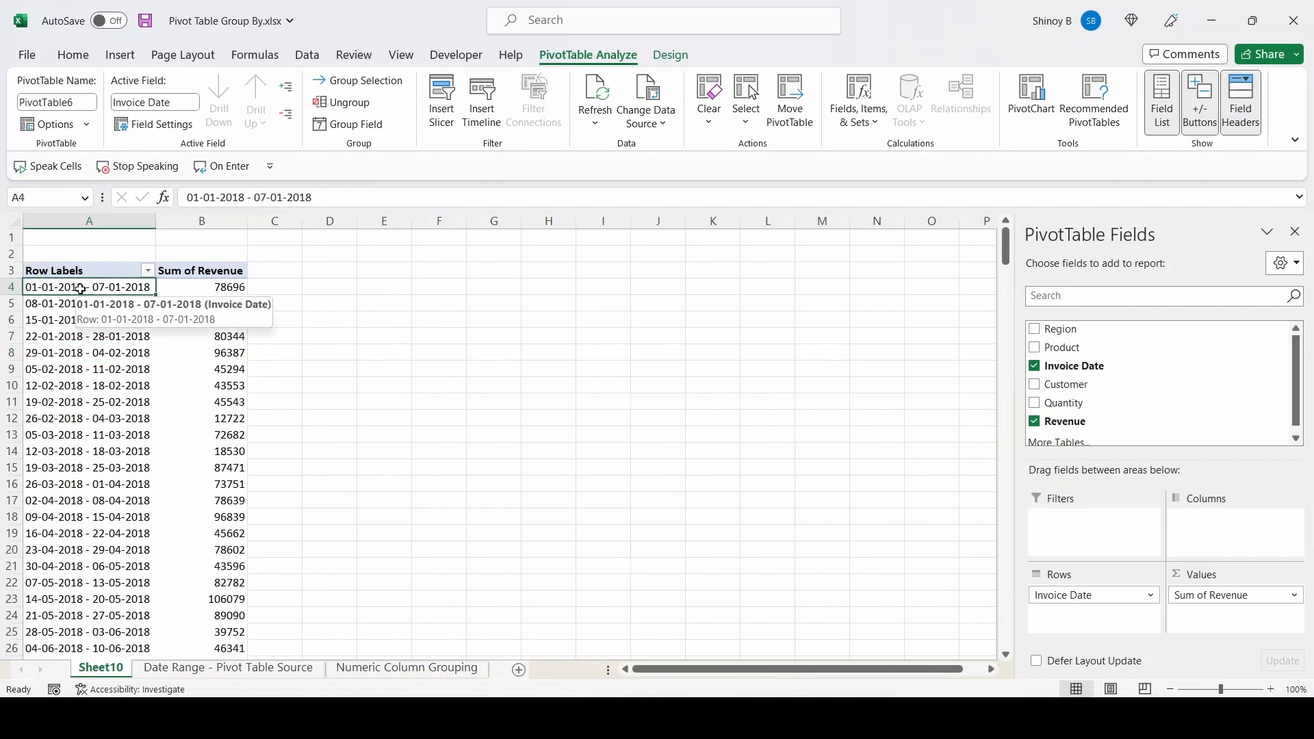
pyautogui.click(34, 304)
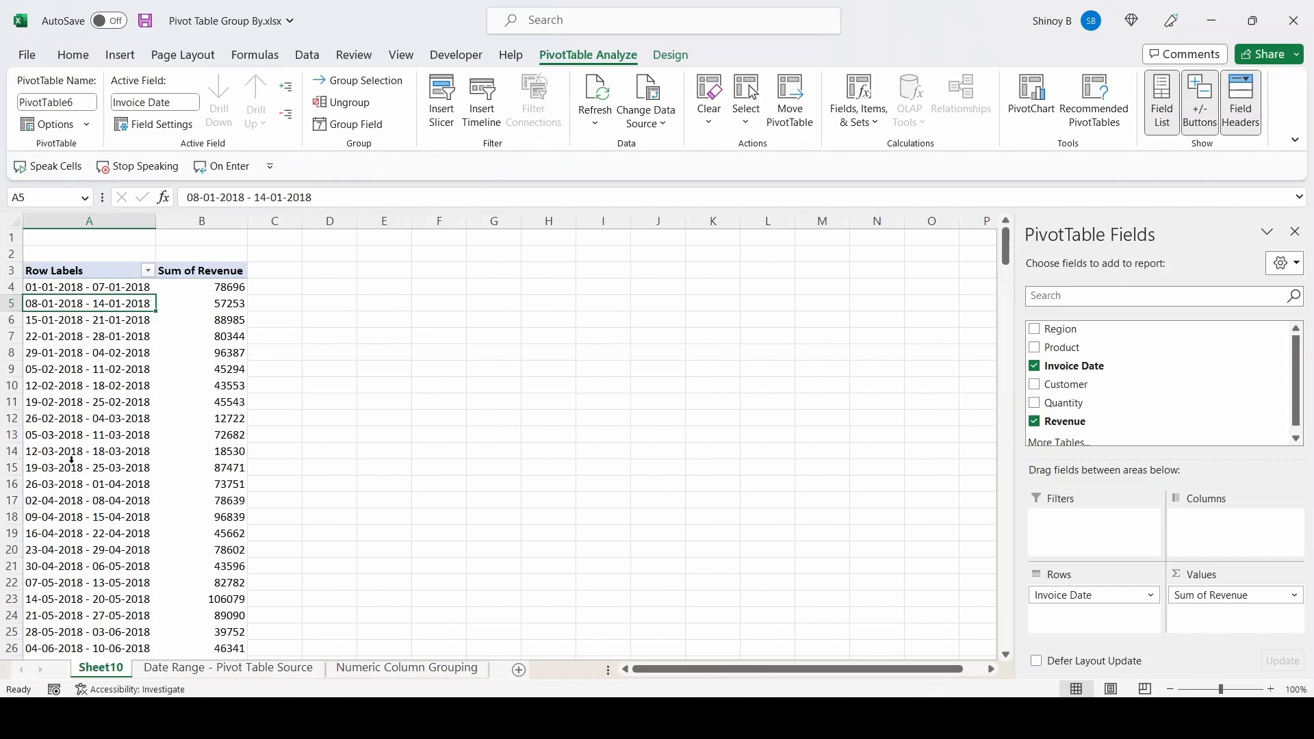
pyautogui.click(204, 289)
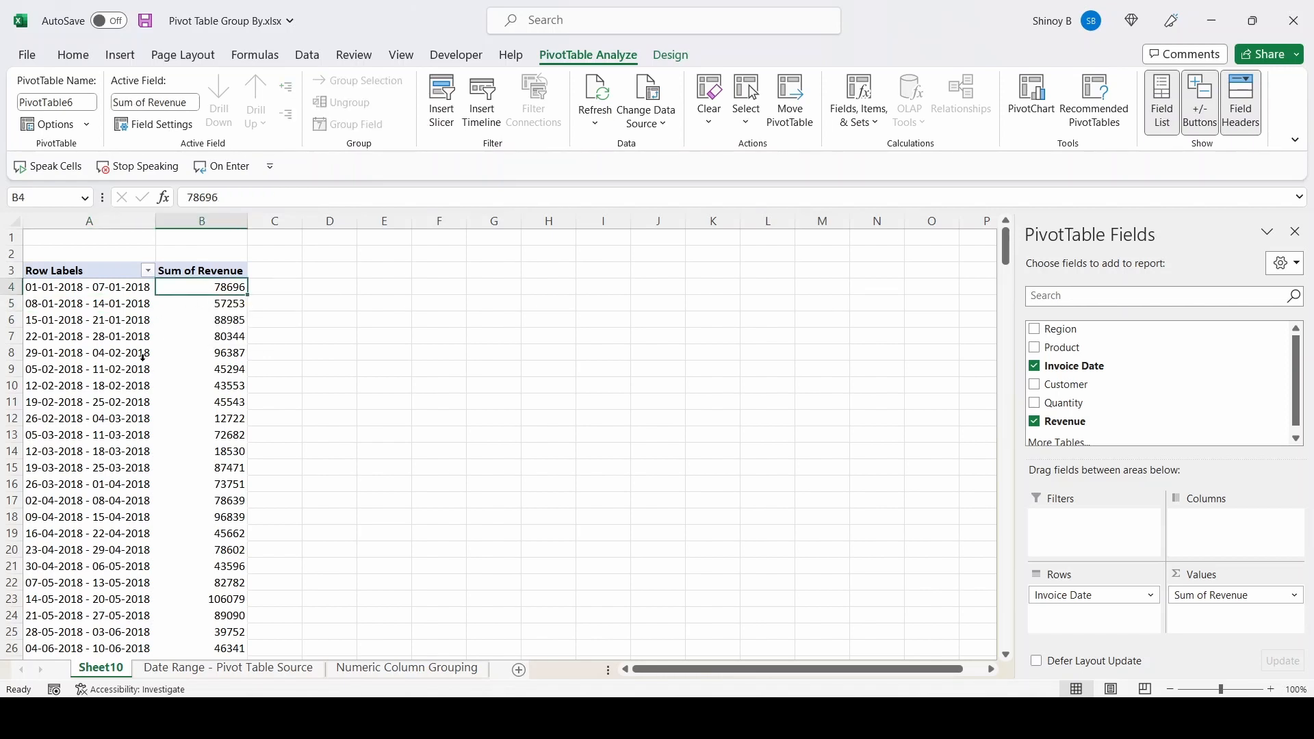
# Step: Regroup the Invoice Date row labels into ranges of 10 days
pyautogui.rightClick(71, 354)
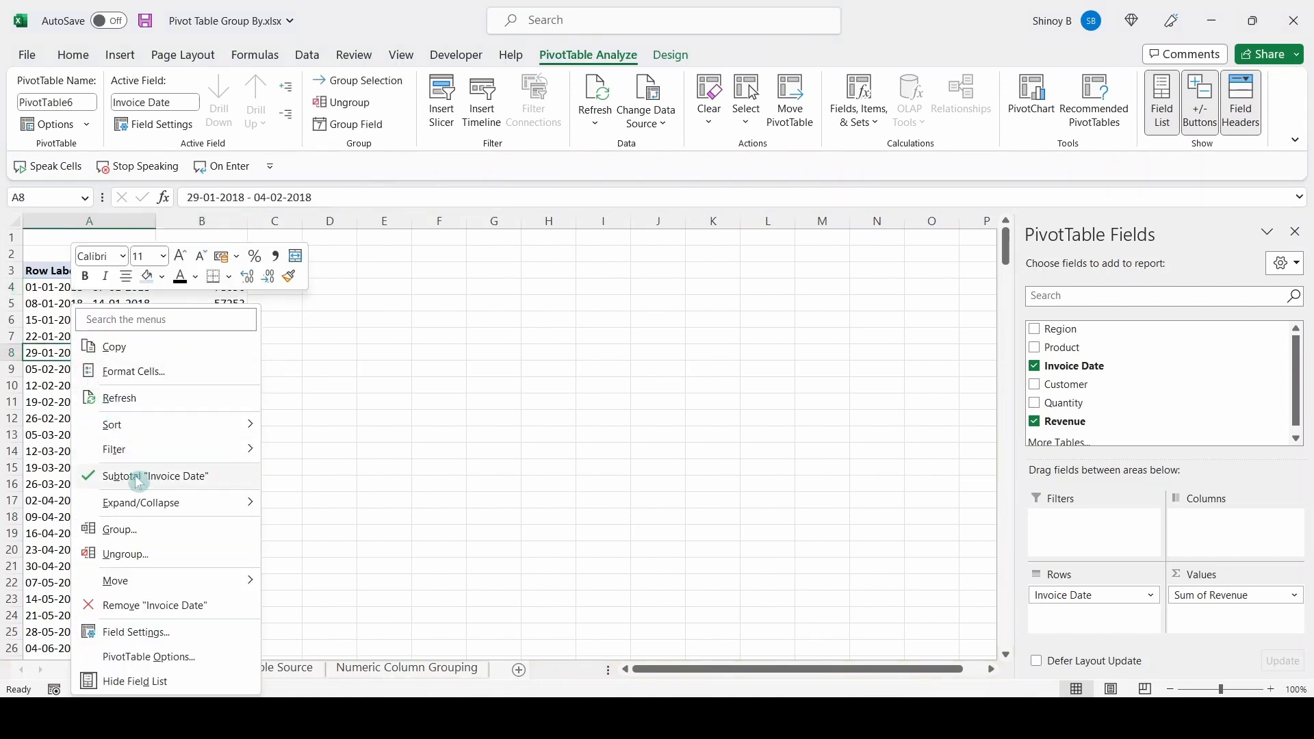
pyautogui.click(139, 531)
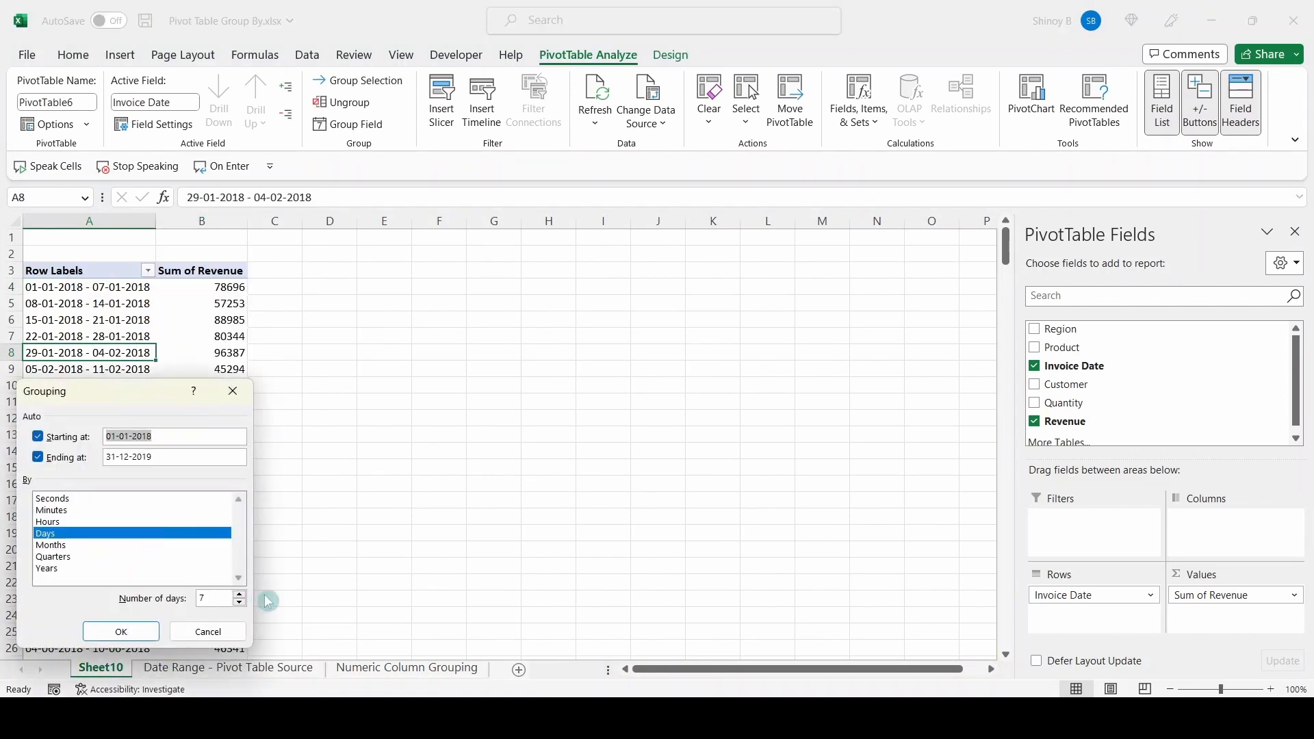
pyautogui.click(239, 596)
pyautogui.click(239, 595)
pyautogui.click(240, 595)
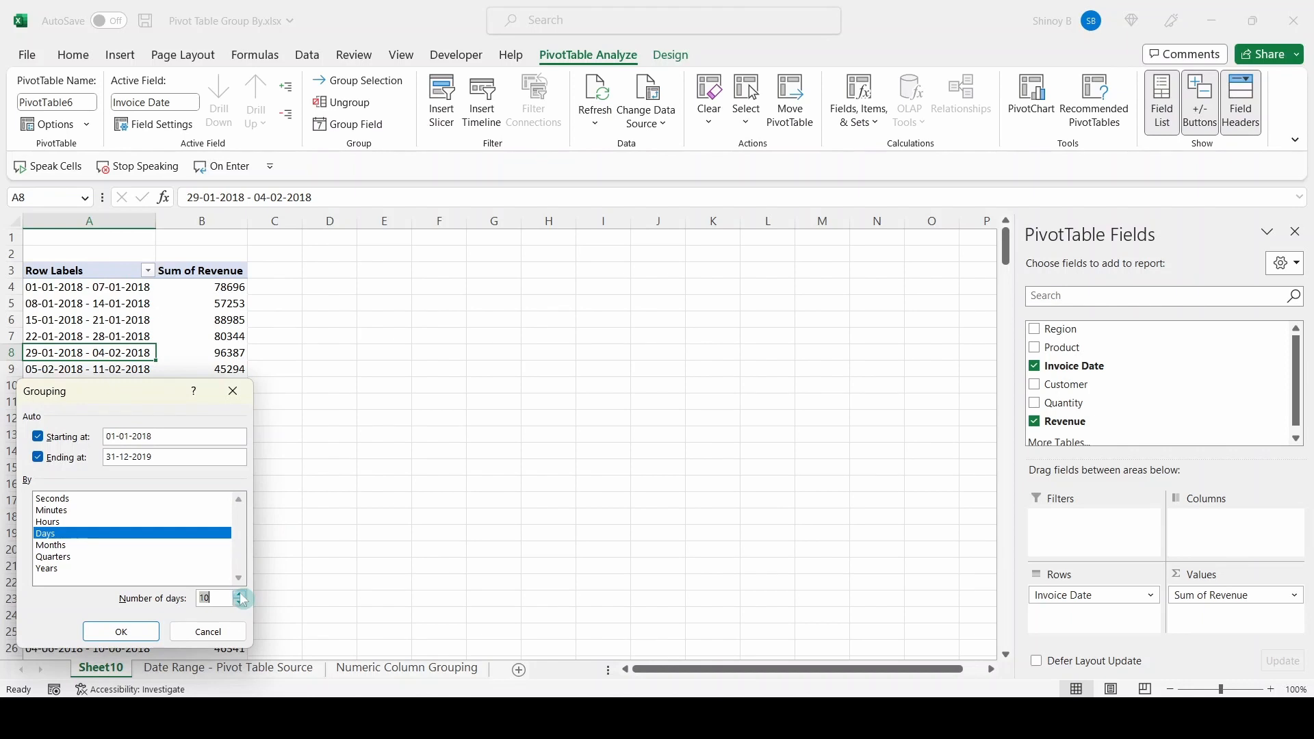
pyautogui.click(130, 628)
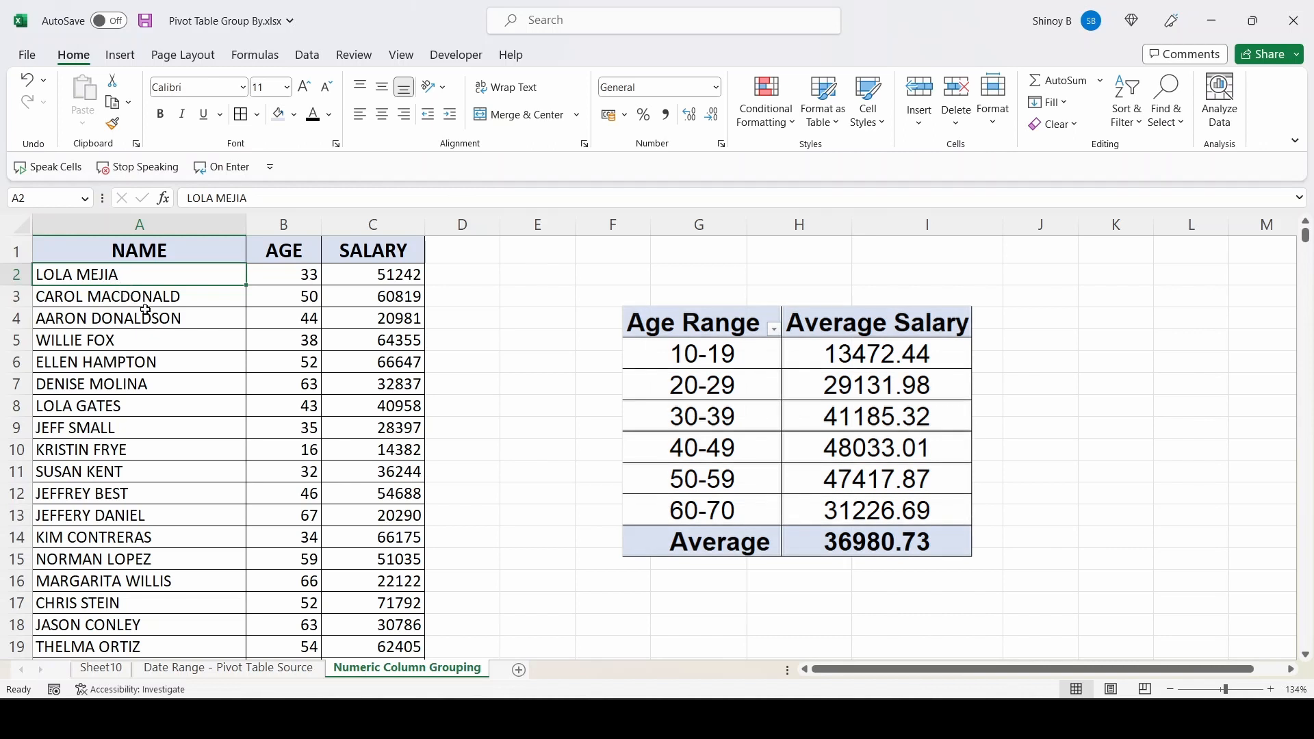
# Step: Create a PivotTable on a new worksheet from the name, age and salary data on the Numeric Column Grouping sheet
pyautogui.click(109, 250)
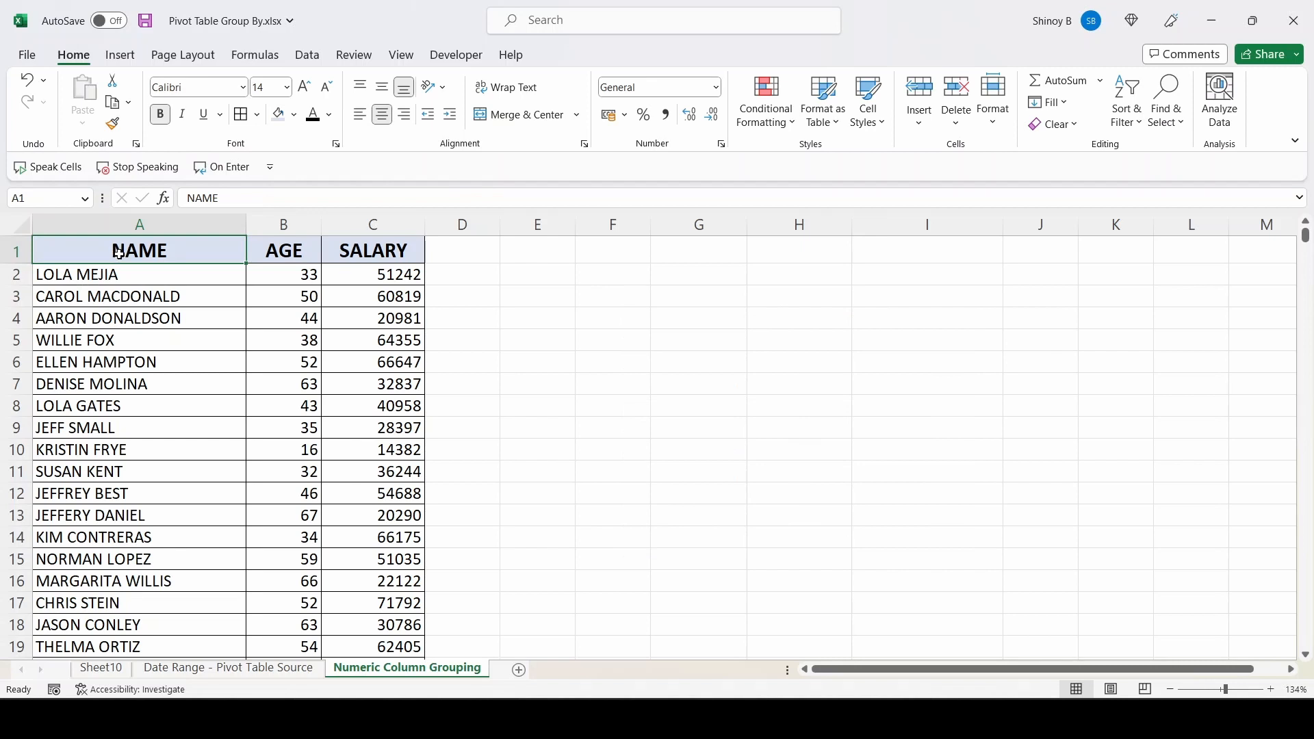
pyautogui.click(121, 57)
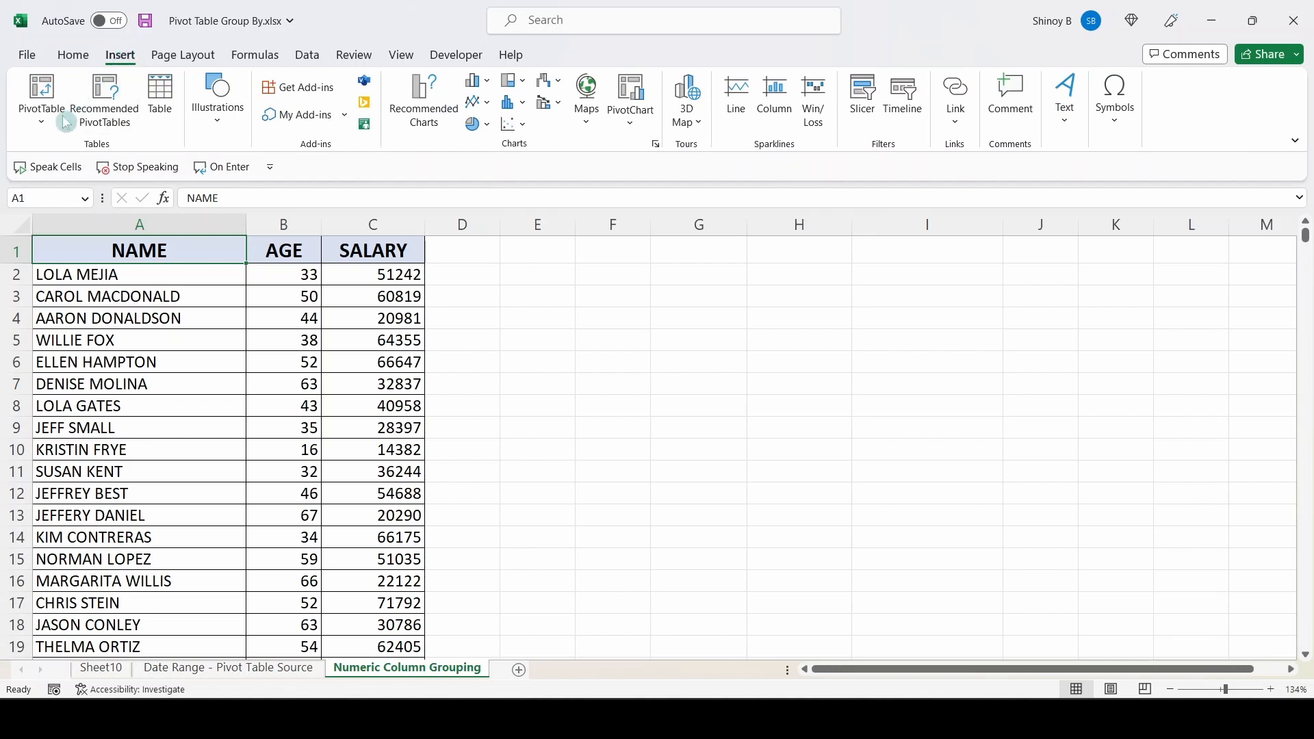
pyautogui.click(43, 121)
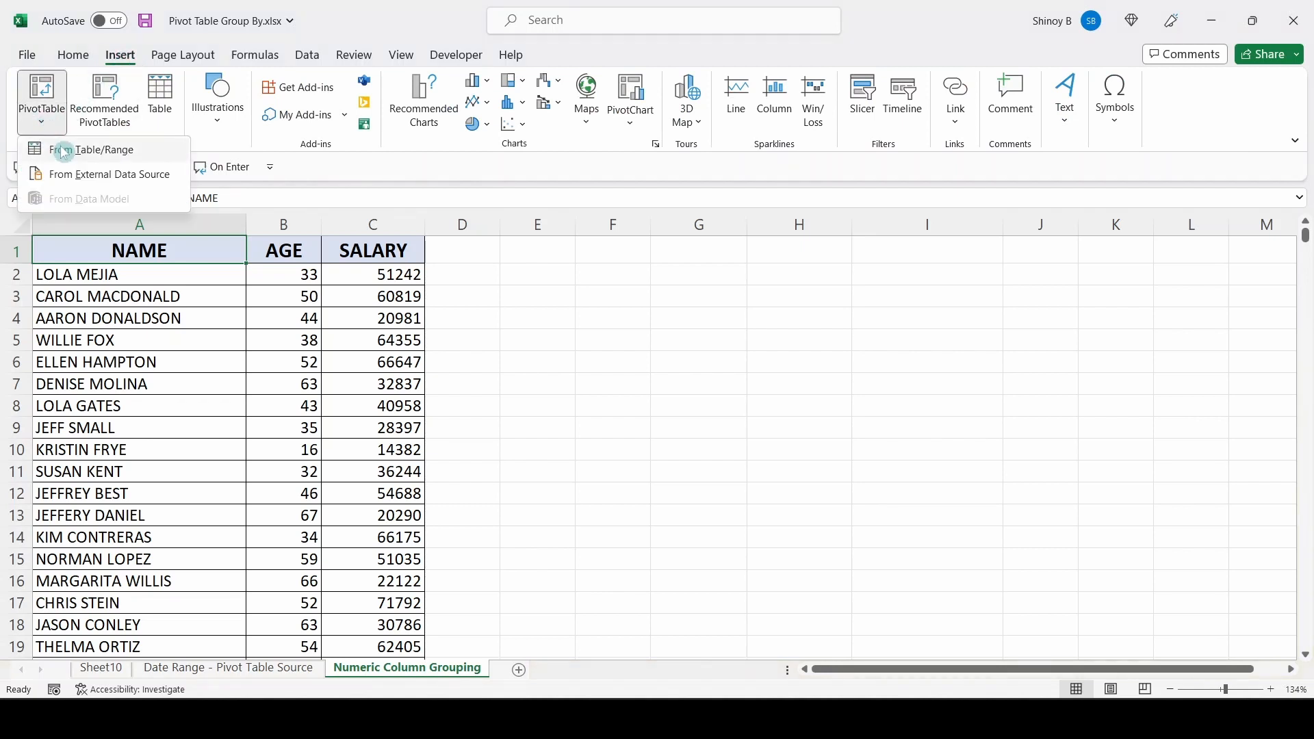
pyautogui.click(64, 150)
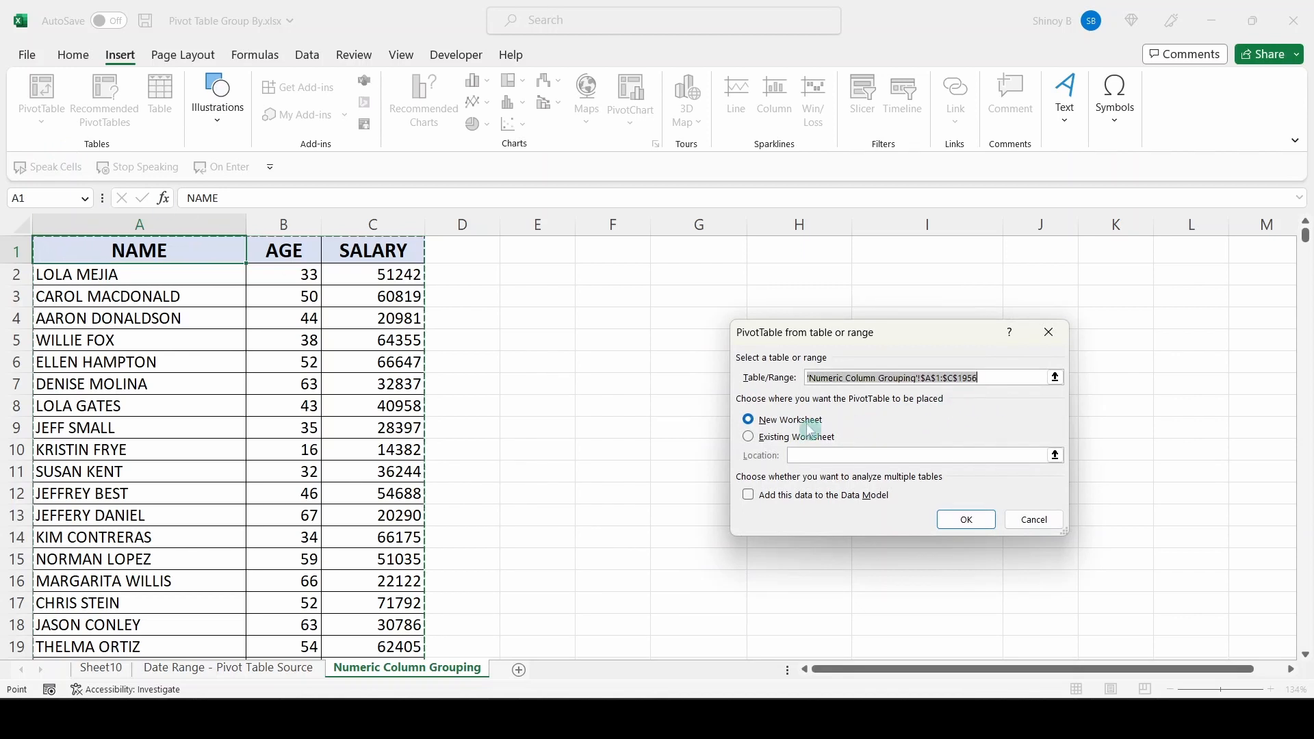
pyautogui.click(965, 518)
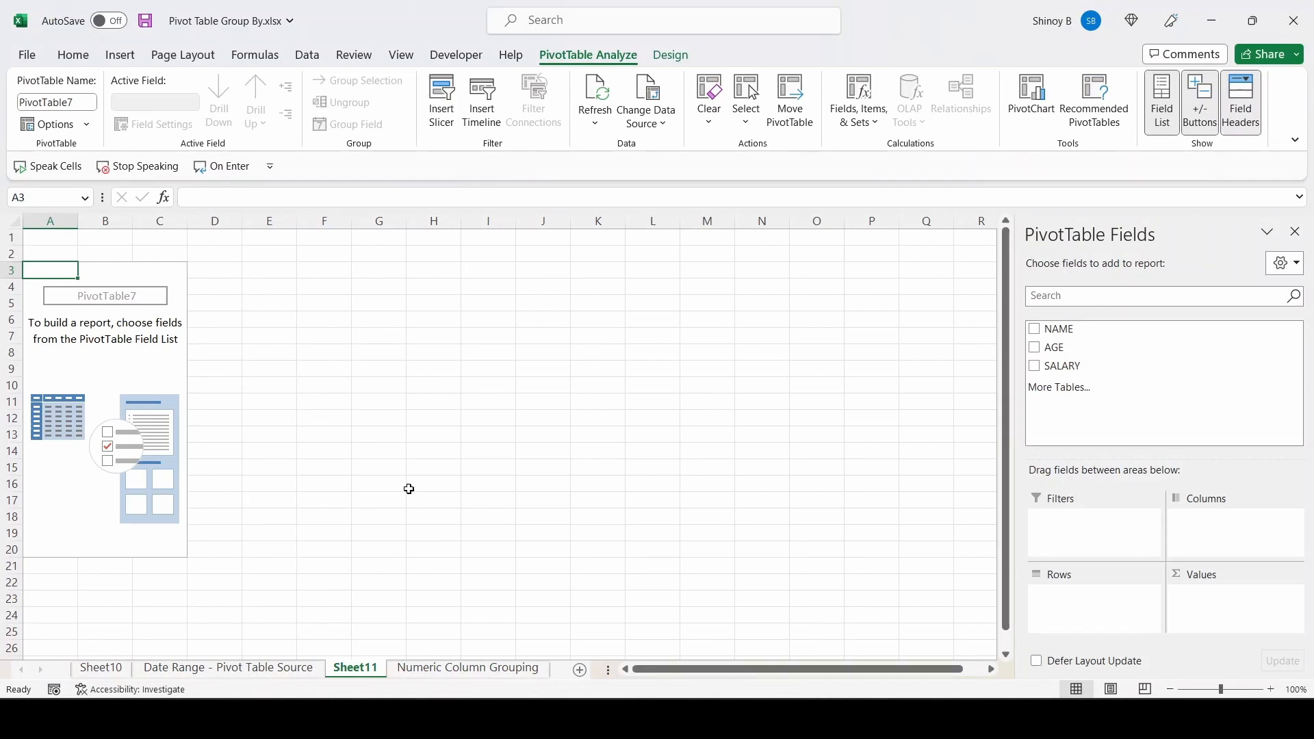
# Step: Place AGE in the PivotTable's rows and SALARY in its values
pyautogui.click(1035, 348)
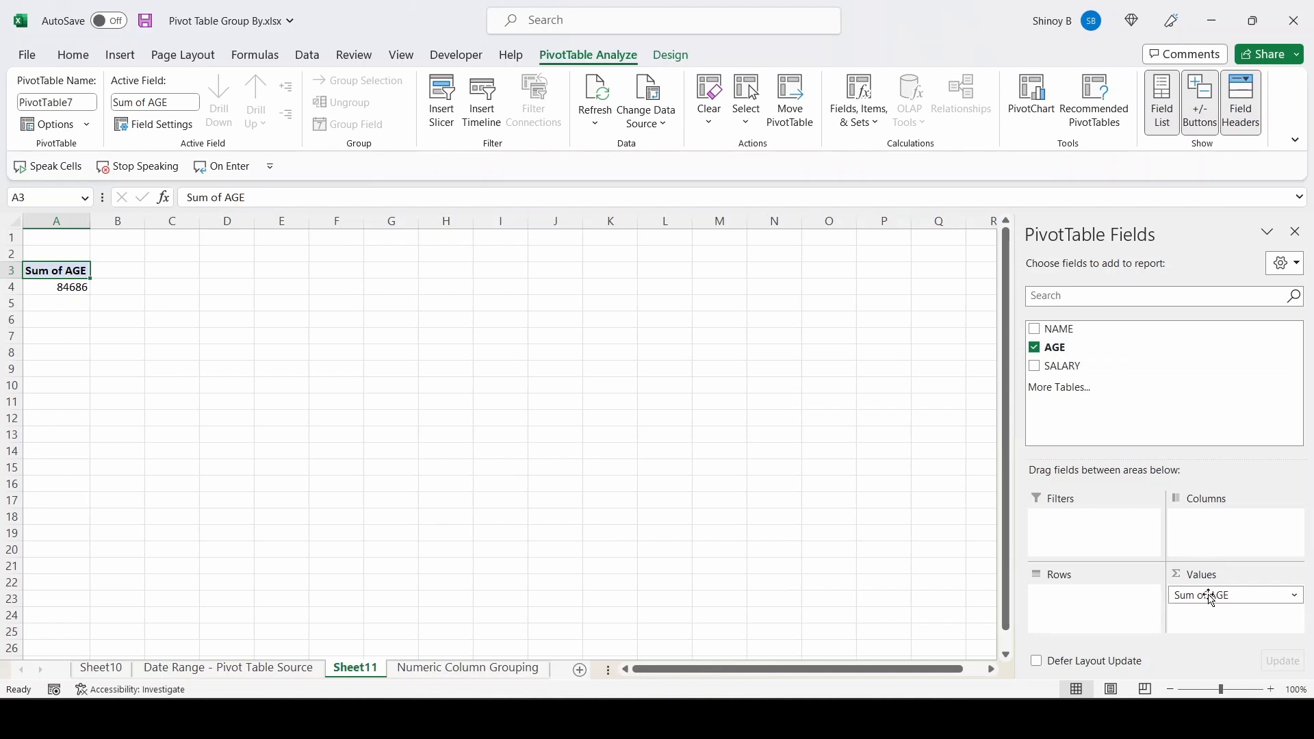
pyautogui.moveTo(1213, 597); pyautogui.dragTo(1087, 602)
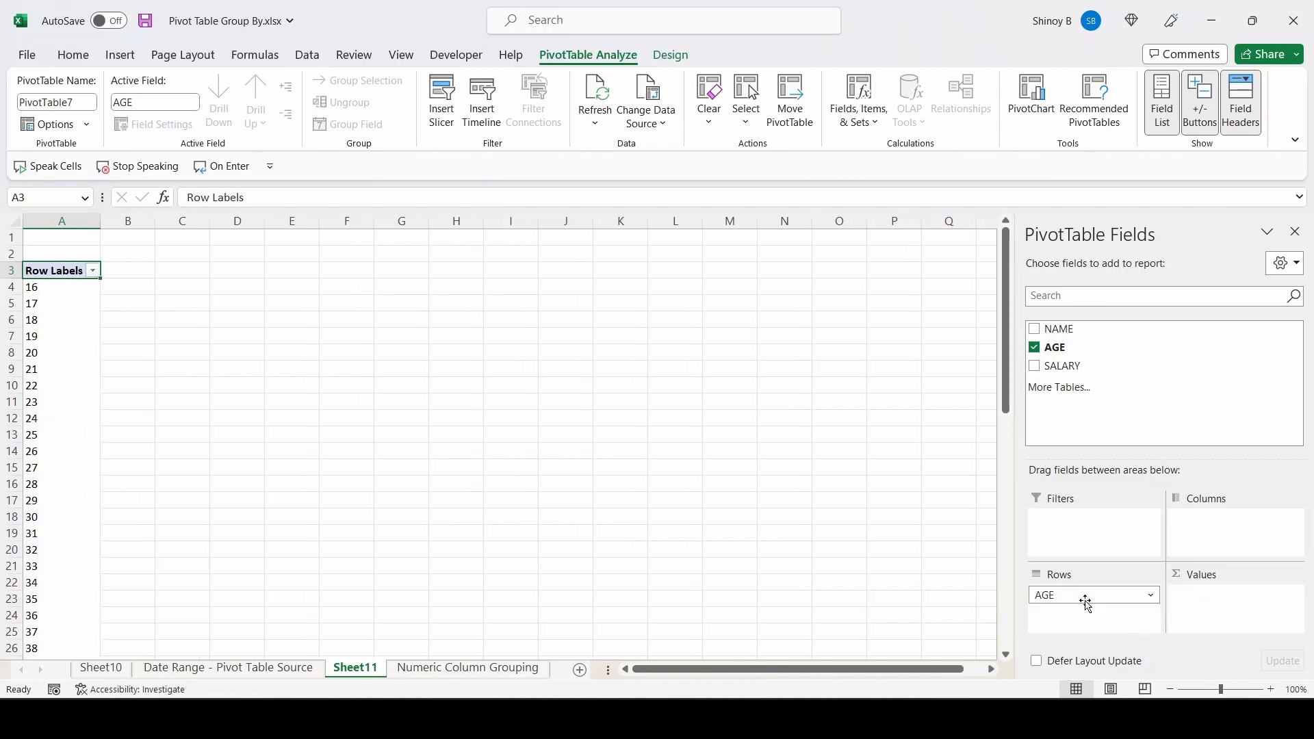
pyautogui.click(1036, 367)
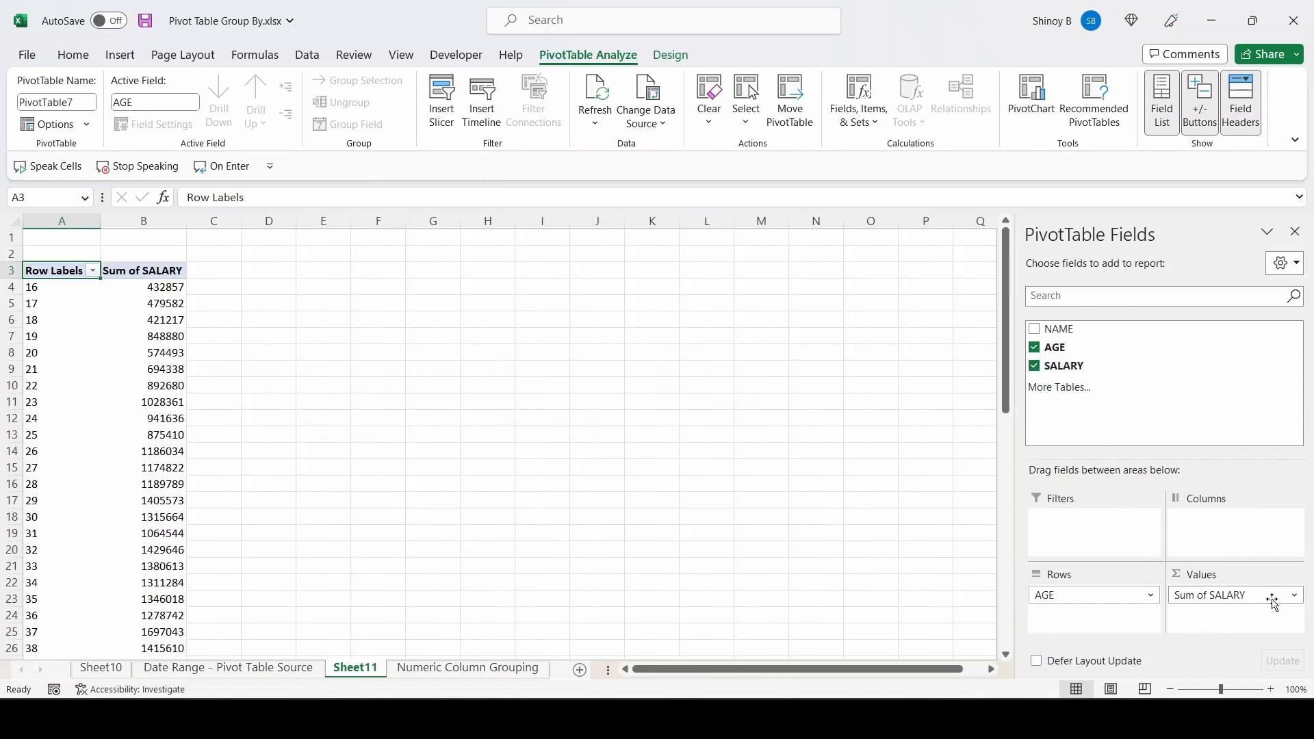
# Step: Change the PivotTable's SALARY value field to summarize by Average
pyautogui.click(1295, 596)
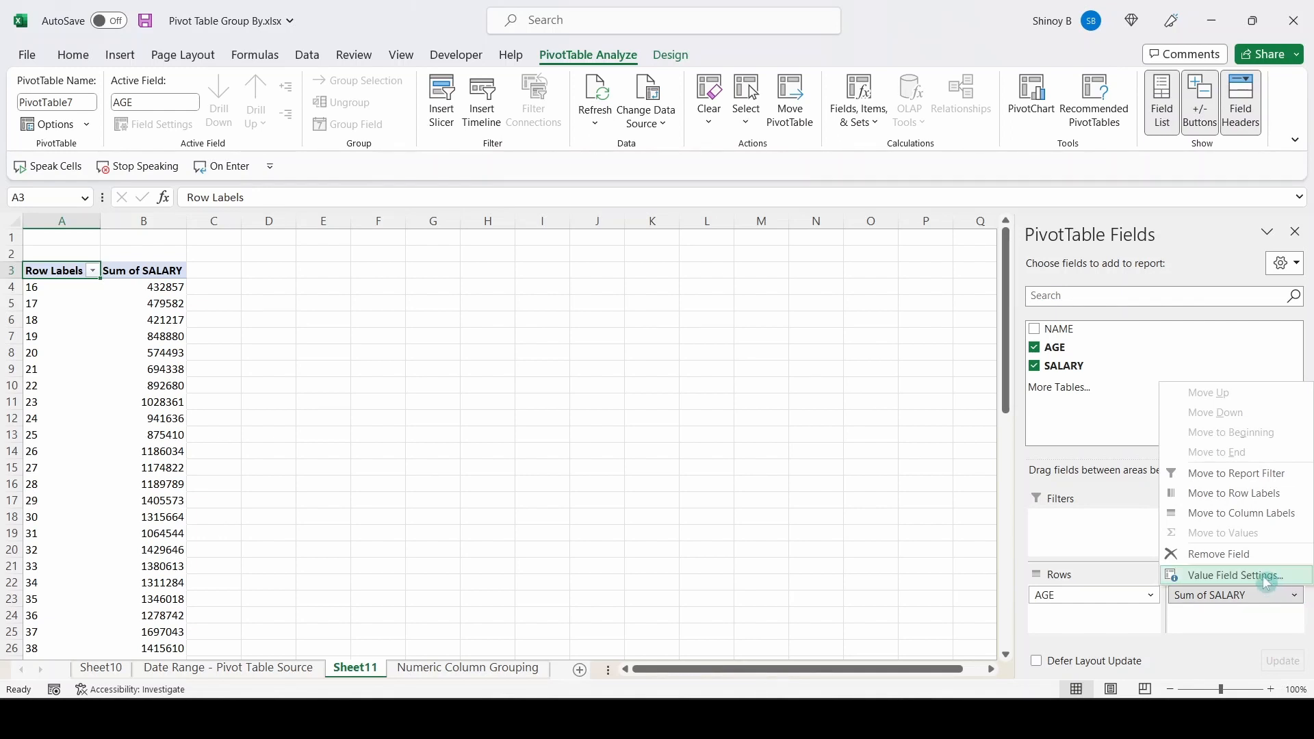
pyautogui.click(1266, 579)
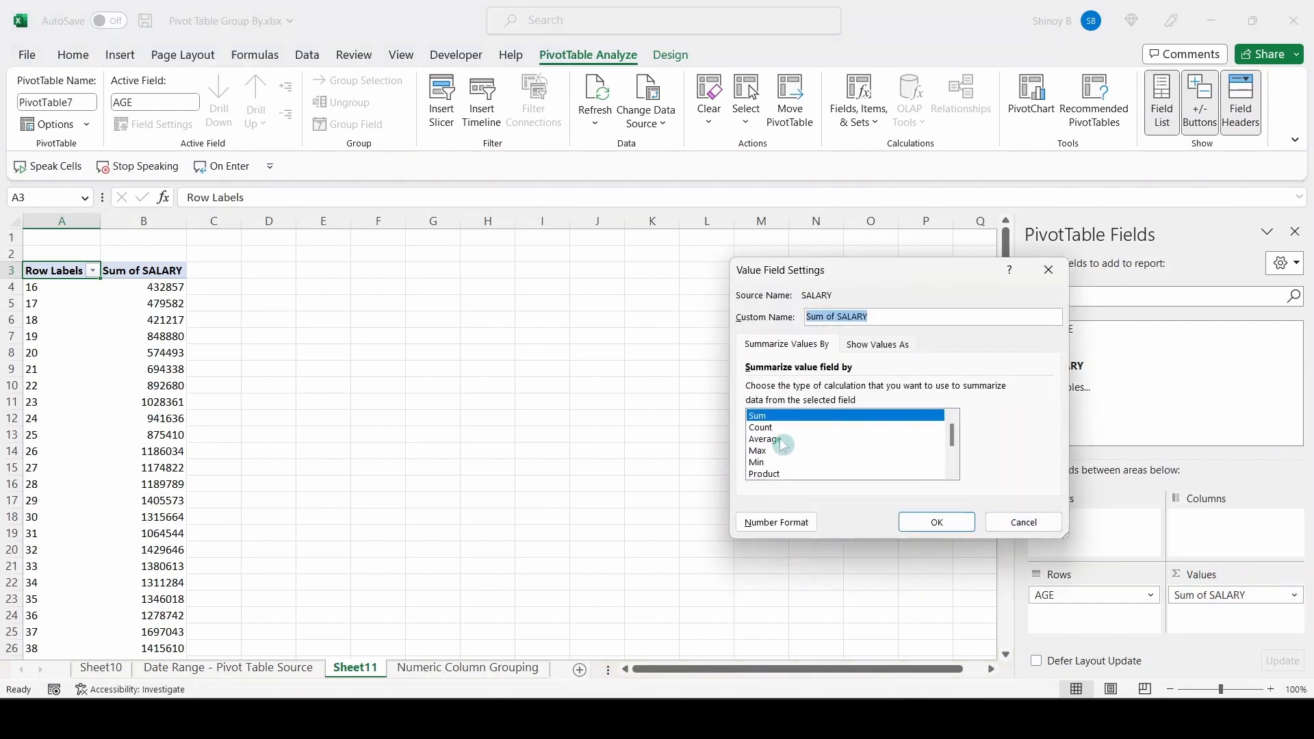
pyautogui.click(773, 441)
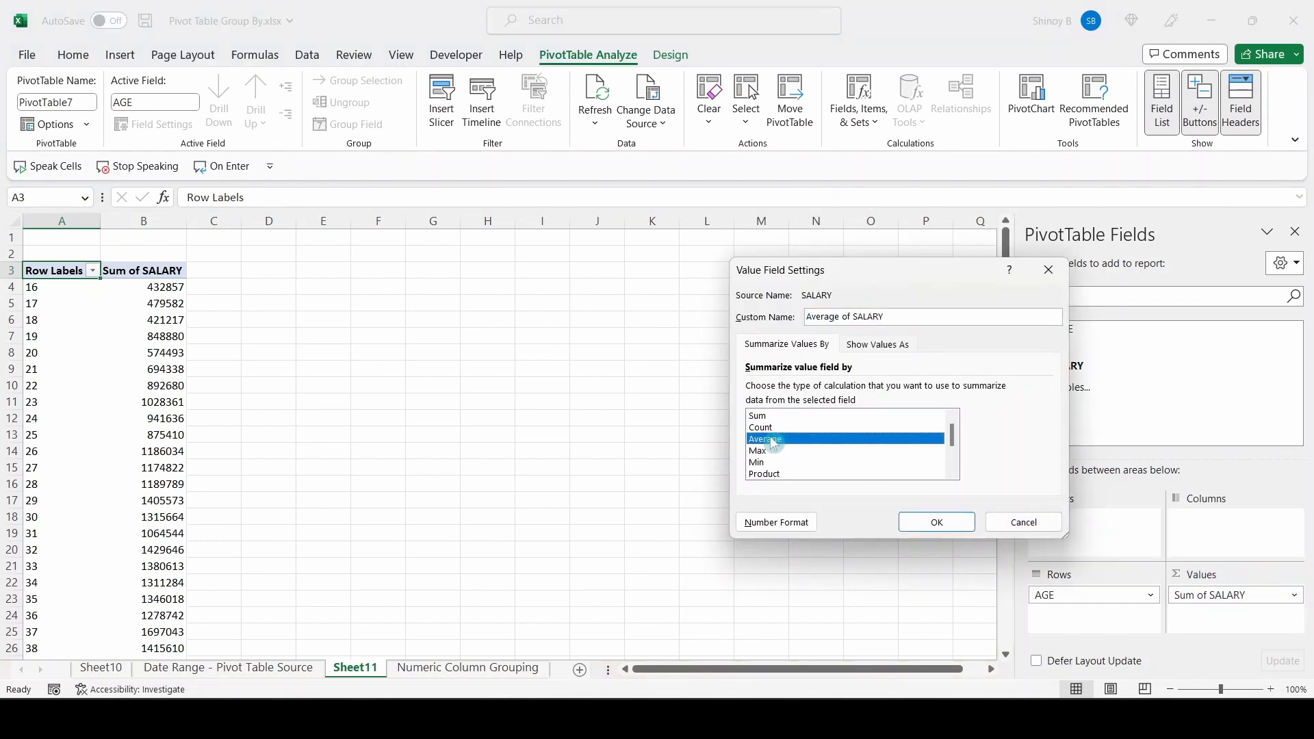
pyautogui.click(933, 520)
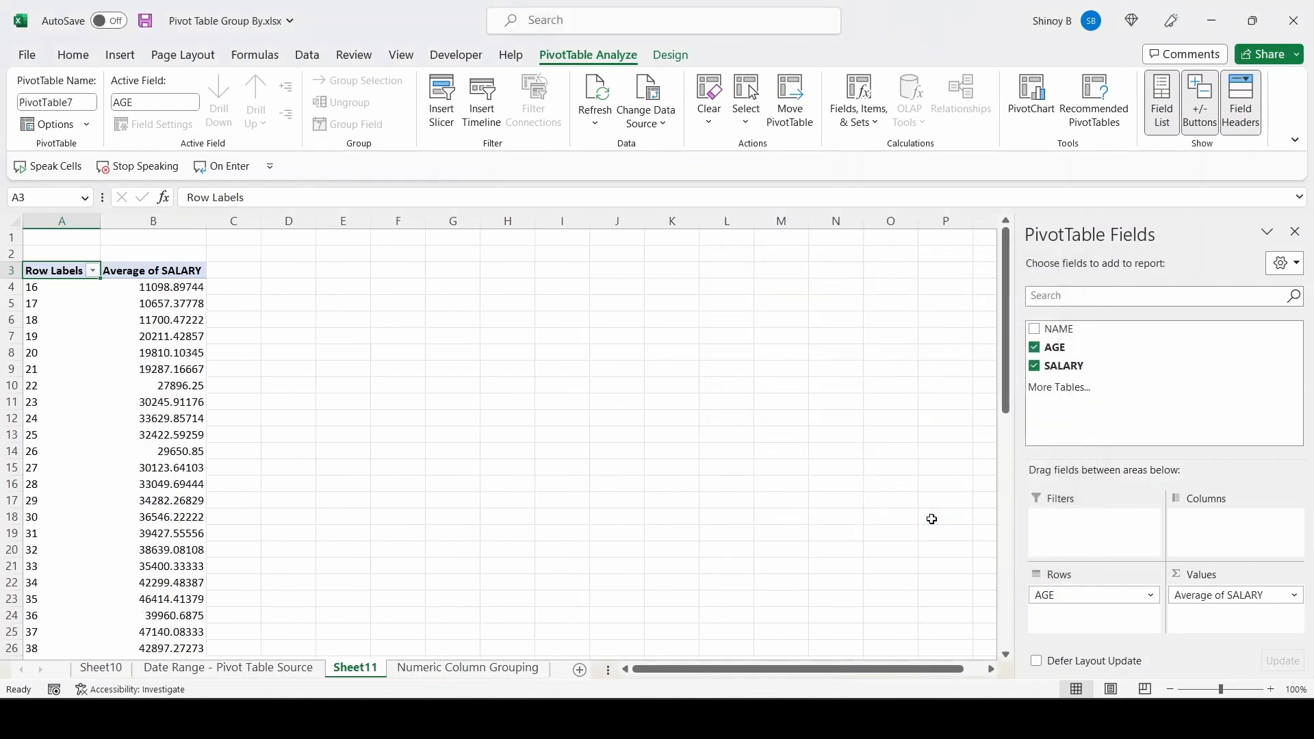
# Step: Format the Average of SALARY values with the Number category and 2 decimal places
pyautogui.click(1296, 595)
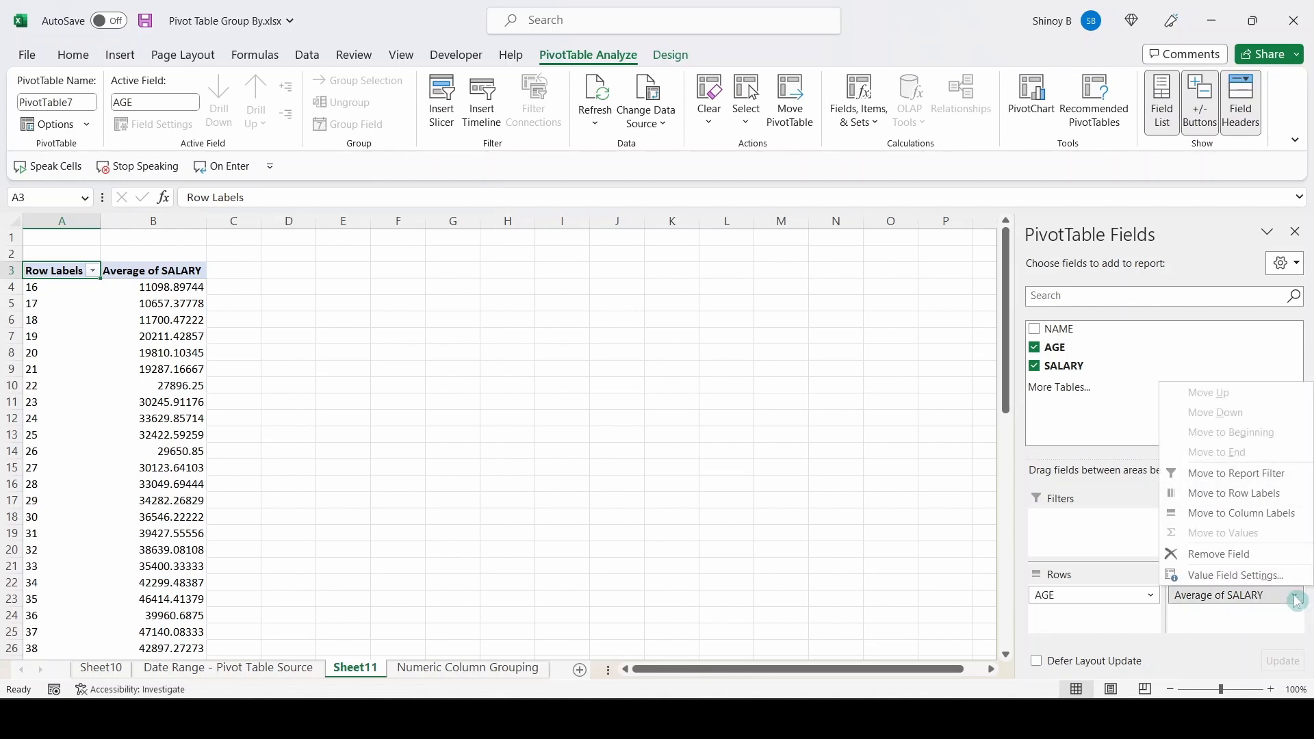
pyautogui.click(1261, 576)
pyautogui.click(770, 533)
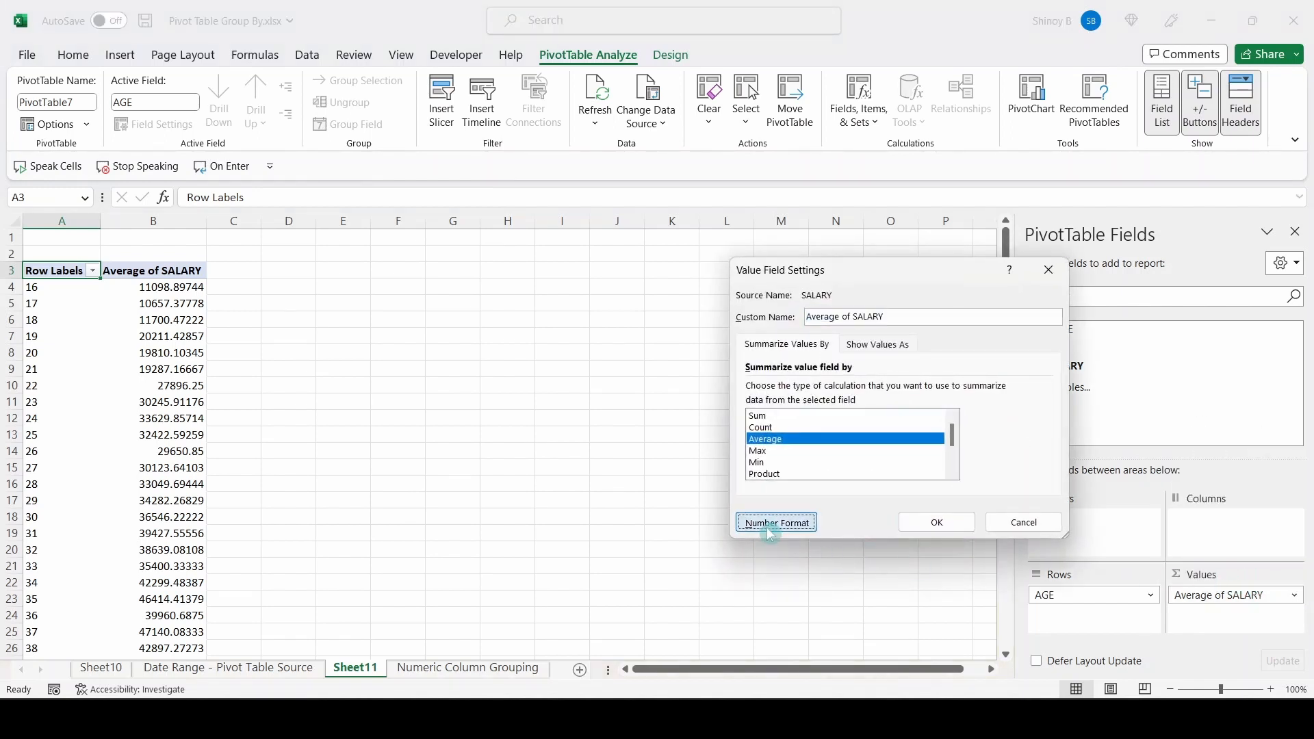
pyautogui.click(705, 277)
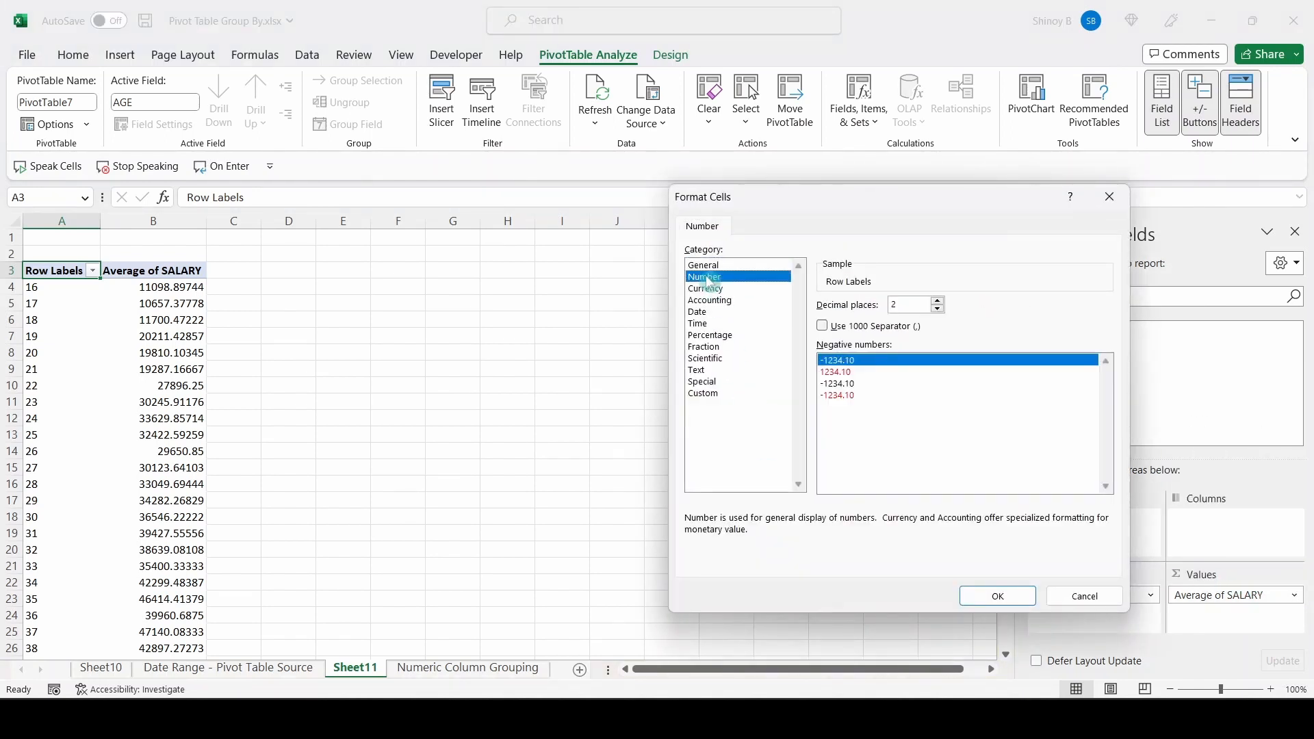
pyautogui.click(1006, 596)
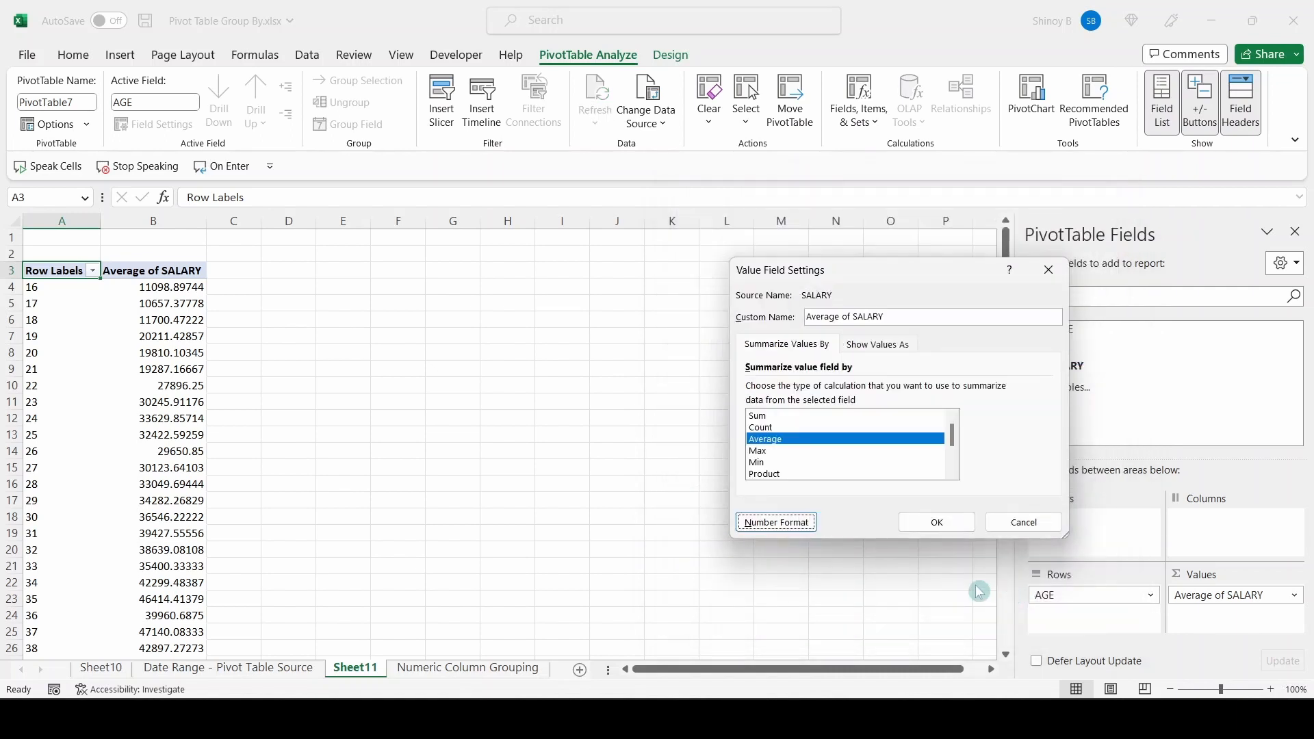
pyautogui.click(937, 522)
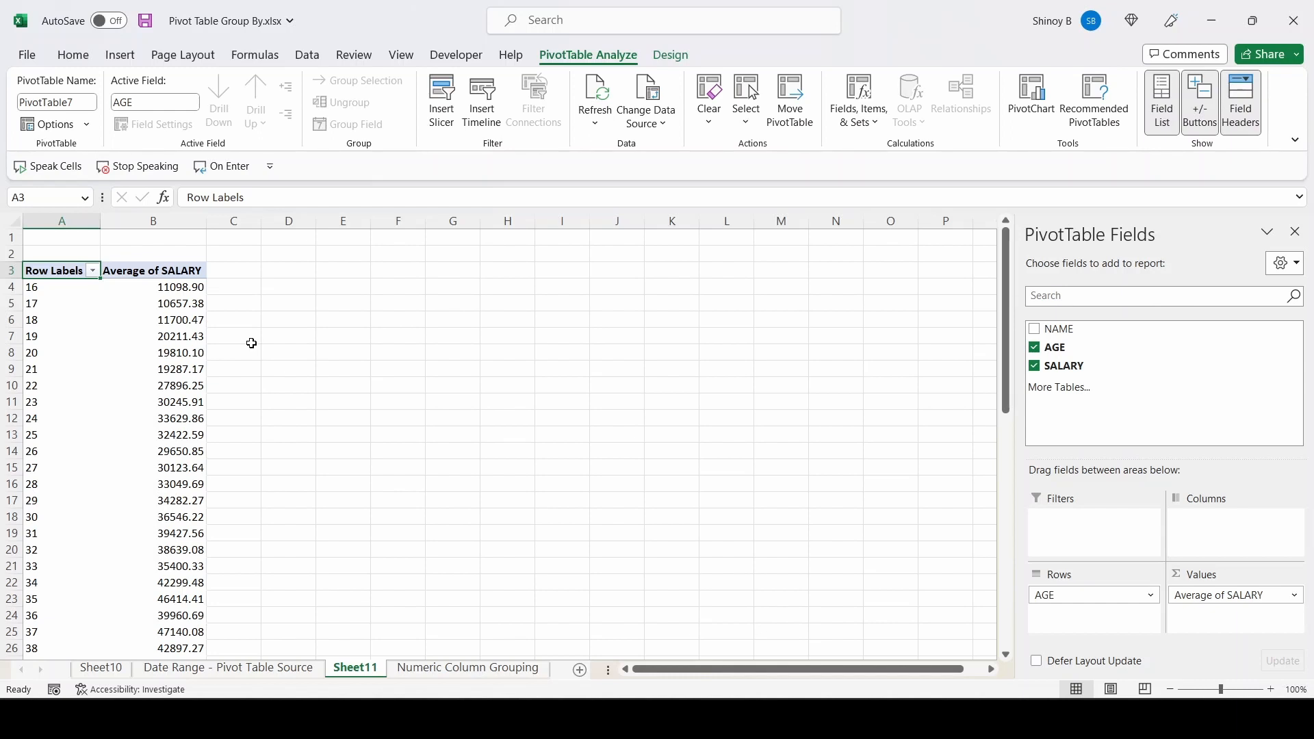
# Step: Group the AGE row labels from 16 to 70 into ranges of 5 years
pyautogui.click(55, 305)
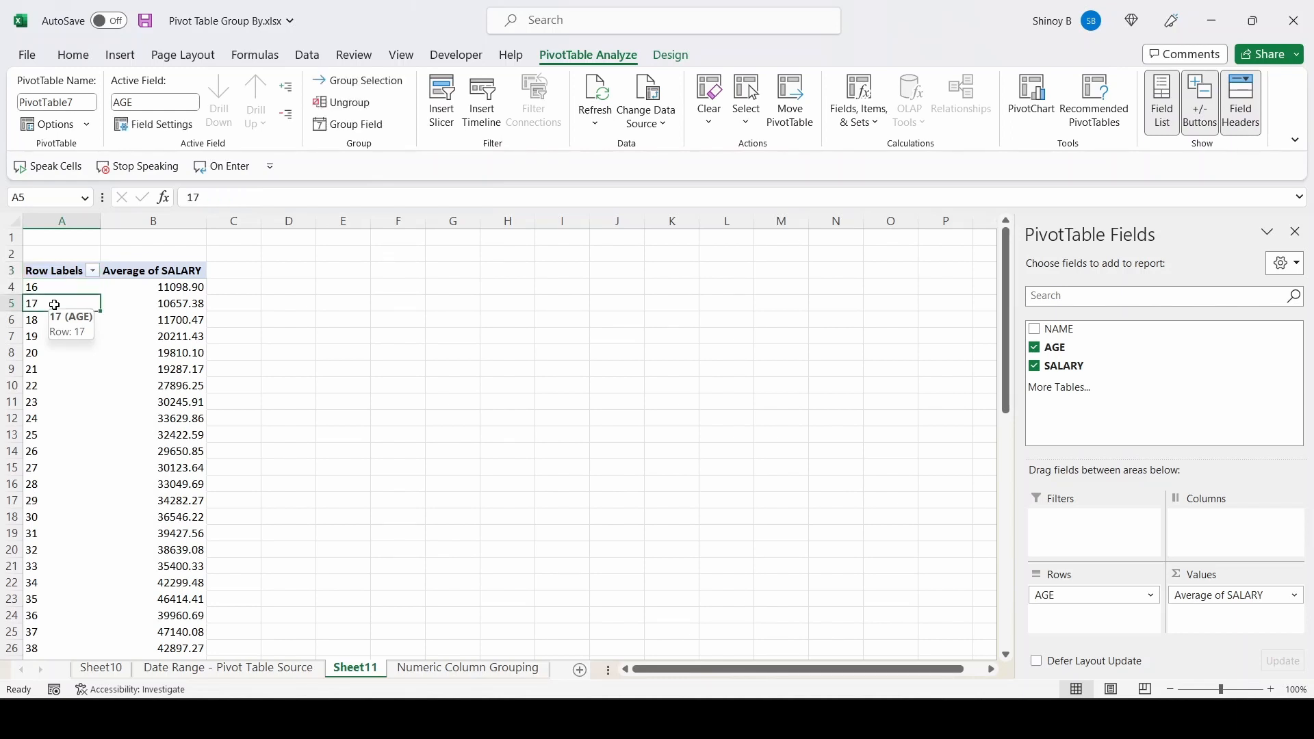
pyautogui.rightClick(55, 305)
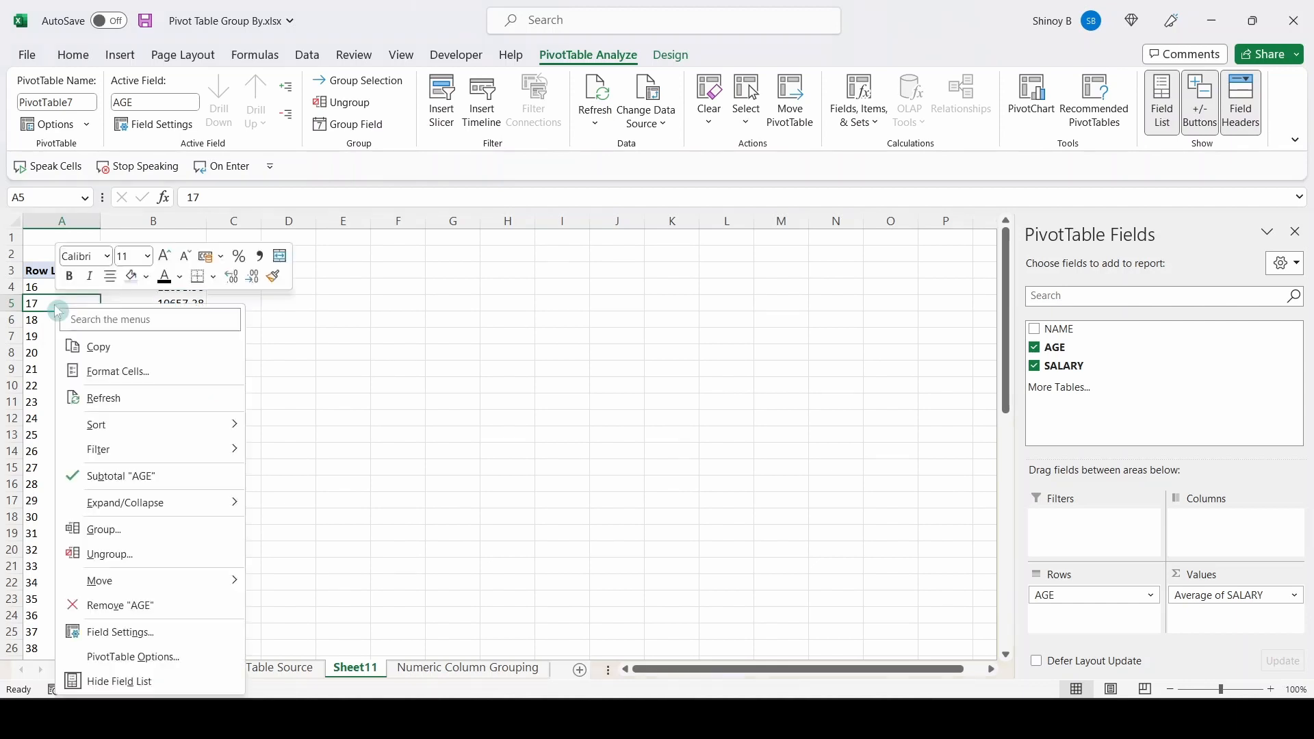
pyautogui.click(102, 530)
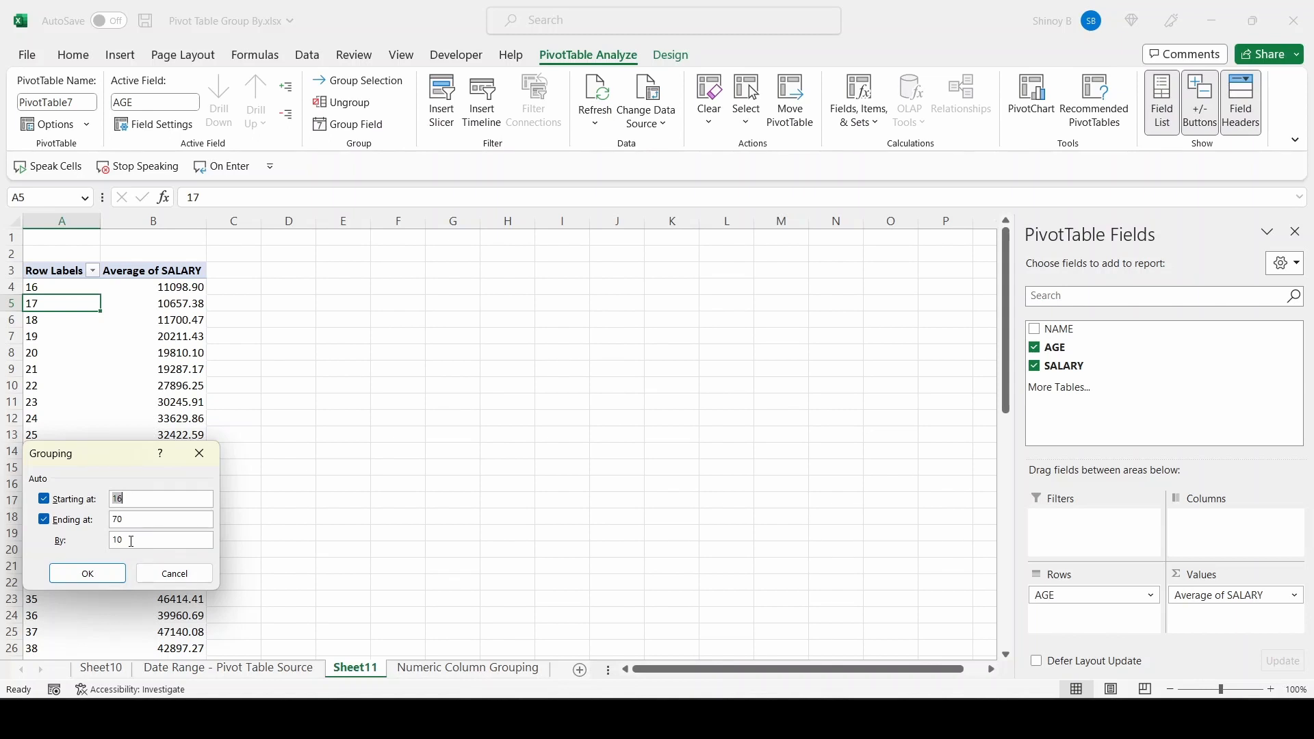
pyautogui.click(131, 541)
pyautogui.doubleClick(115, 544)
pyautogui.write('5')
pyautogui.click(103, 578)
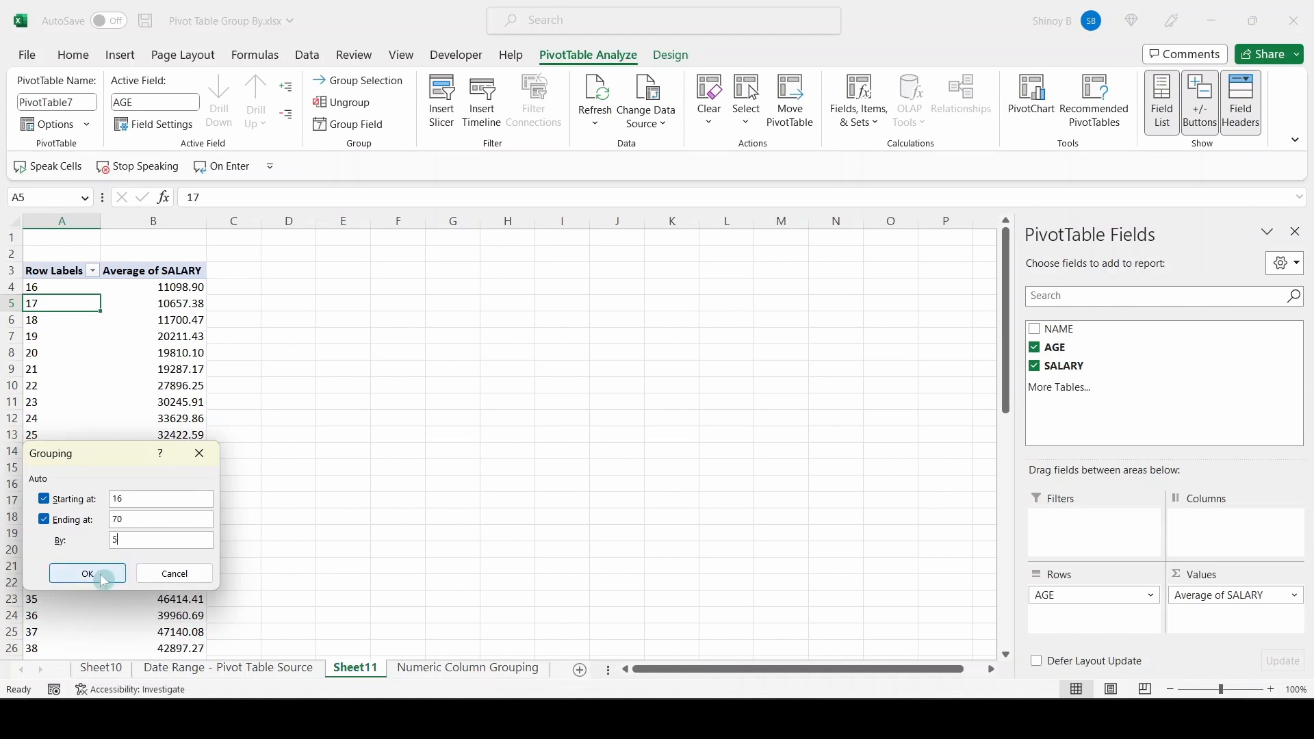
pyautogui.click(104, 579)
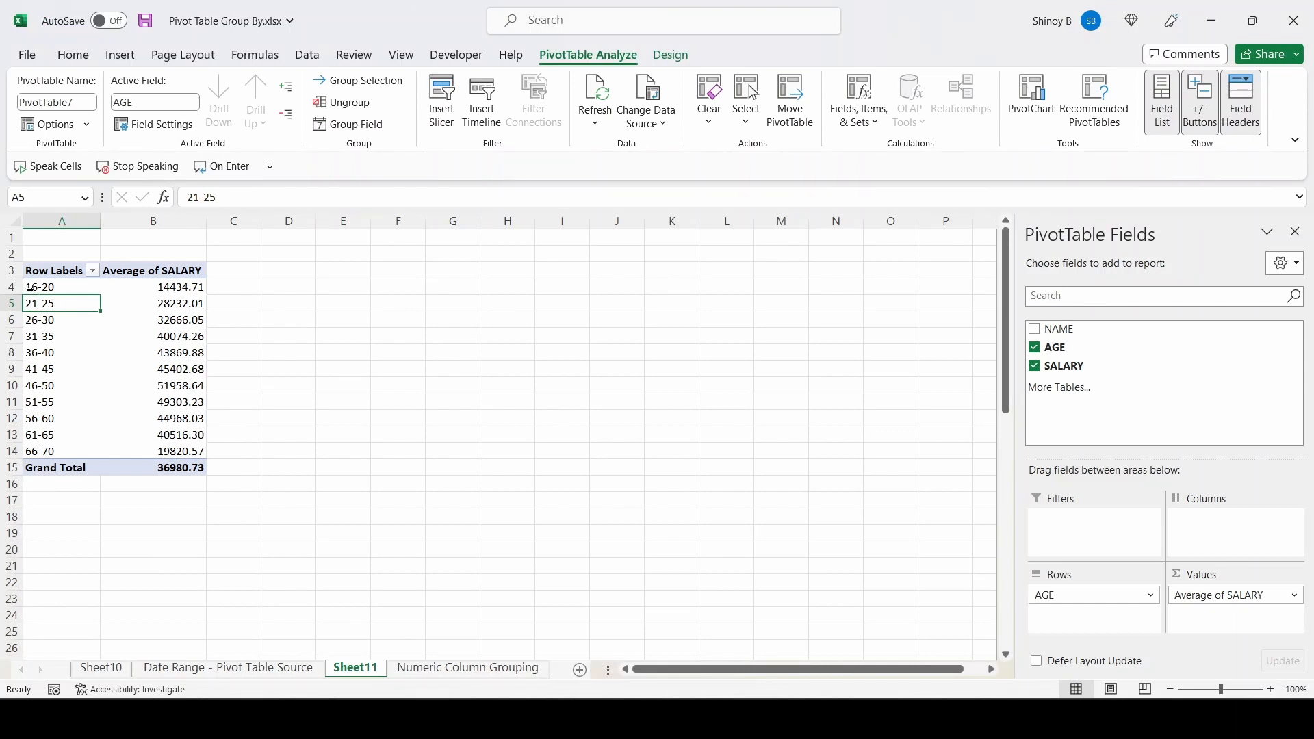
pyautogui.click(156, 286)
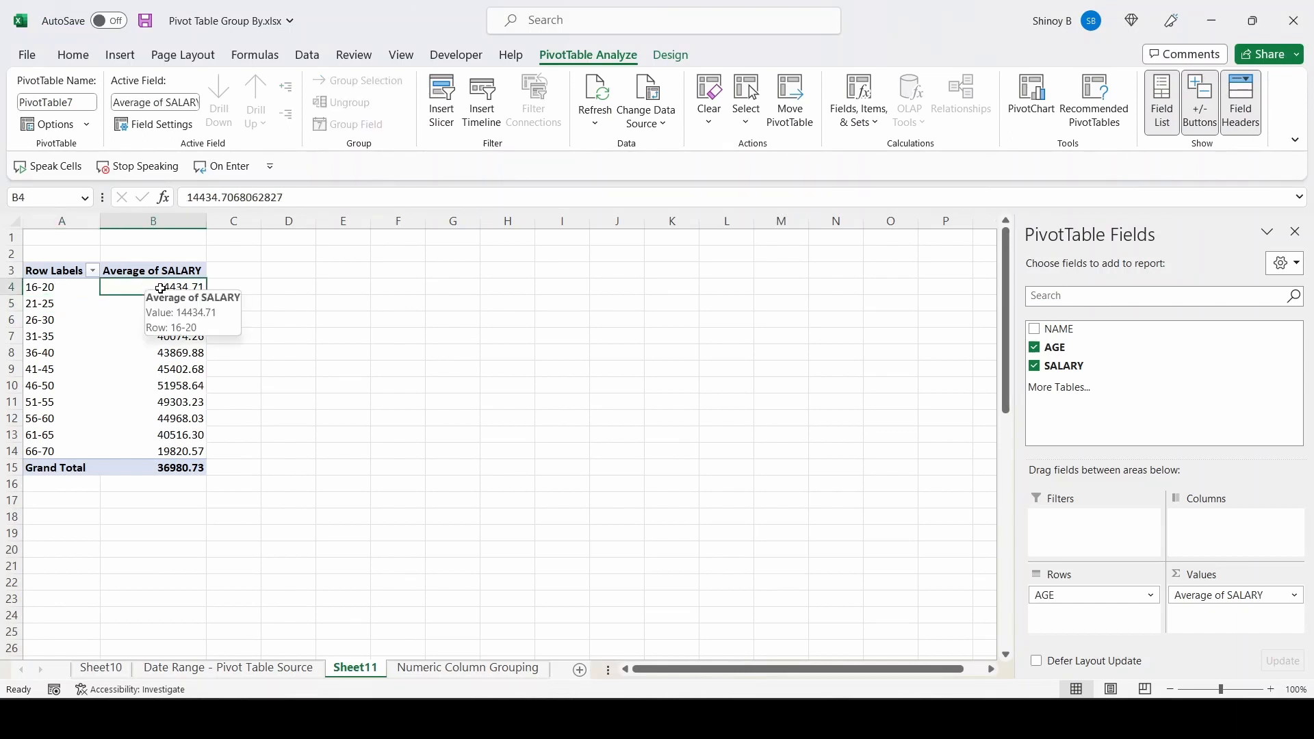
pyautogui.click(62, 306)
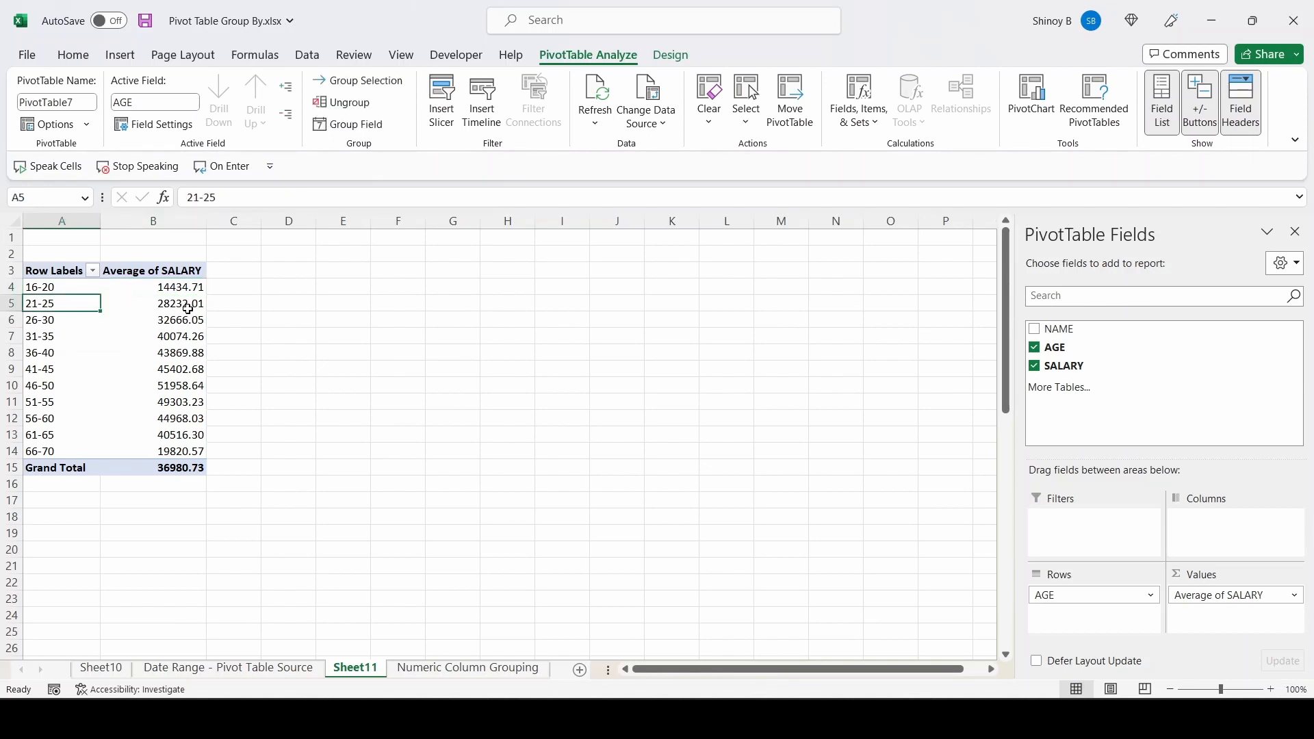
# Step: Regroup the AGE row labels from 16 to 70 into ranges of 10 years
pyautogui.moveTo(192, 305)
pyautogui.click(63, 322)
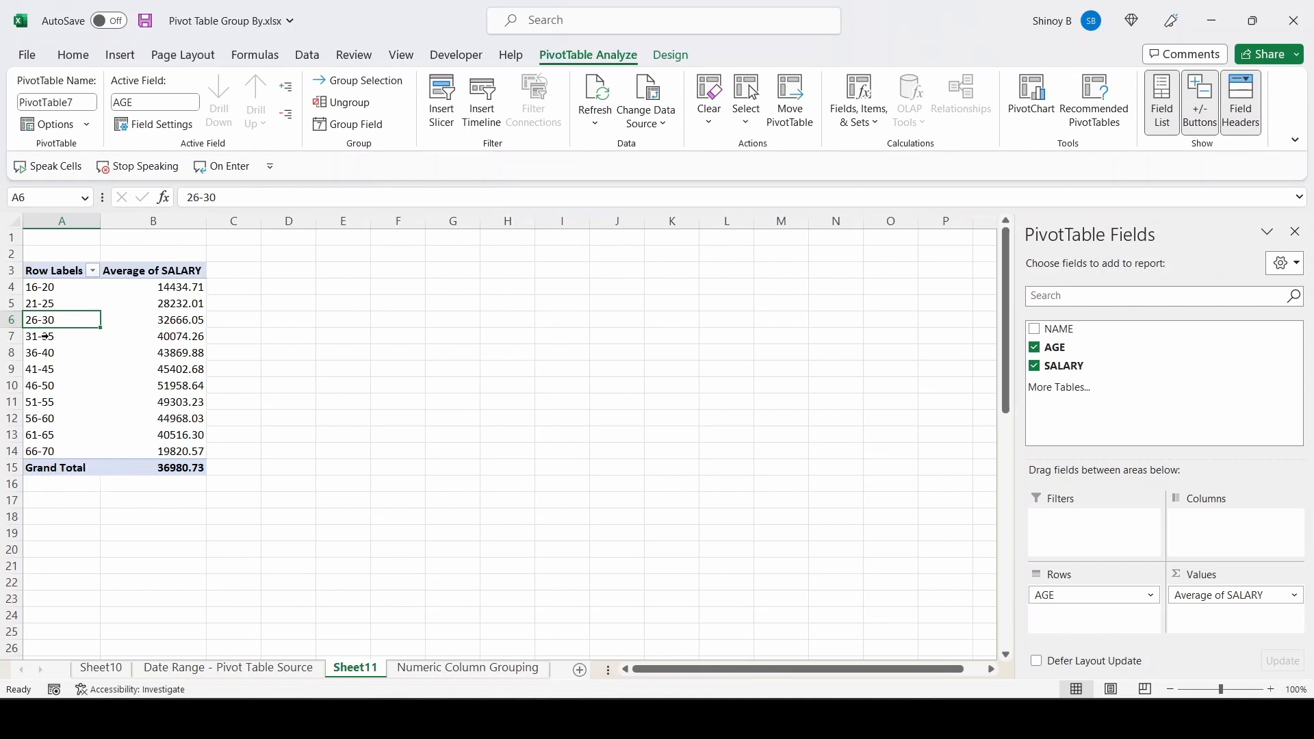
pyautogui.rightClick(62, 322)
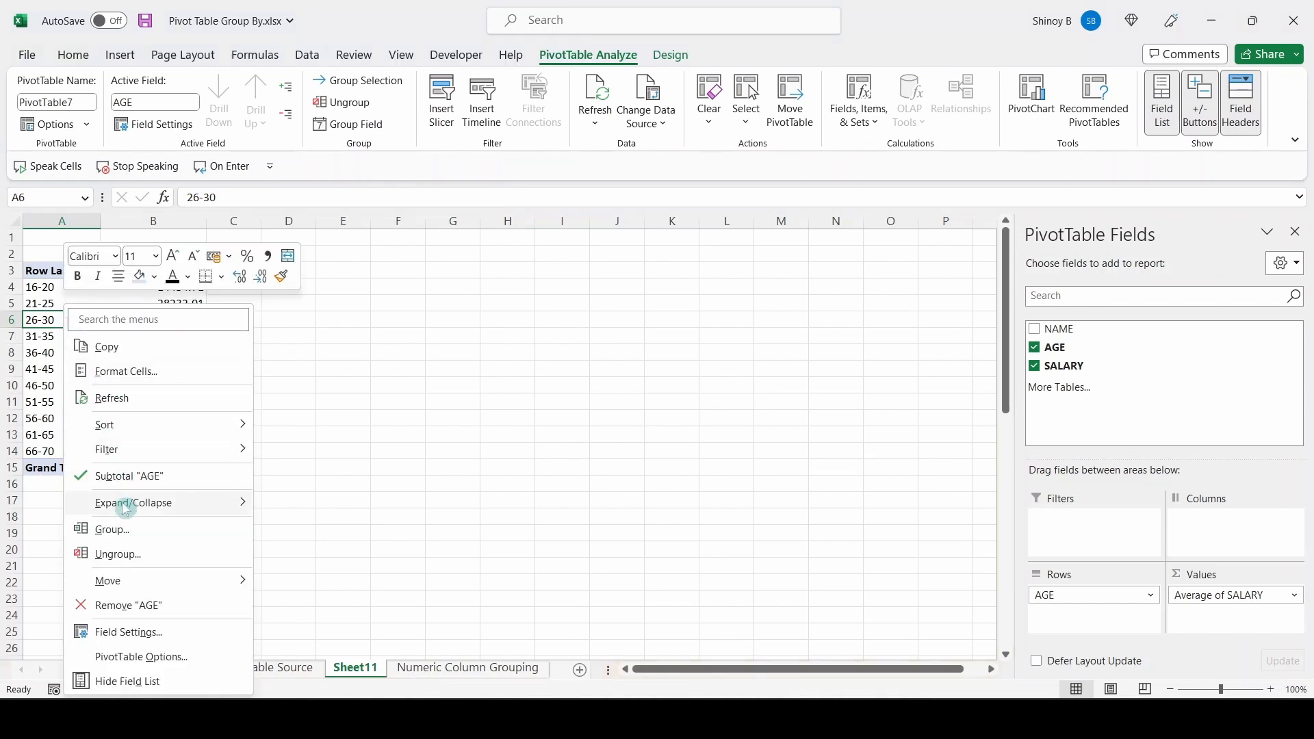
pyautogui.click(124, 532)
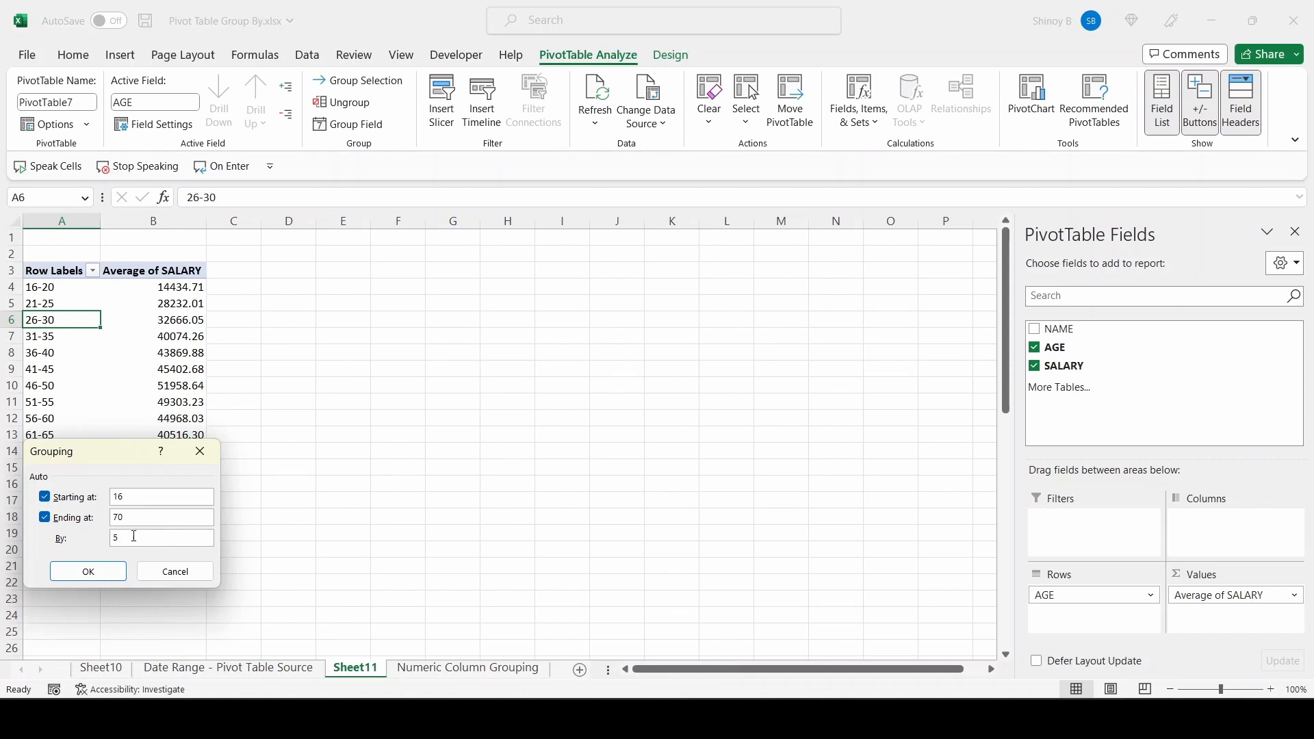
pyautogui.doubleClick(110, 540)
pyautogui.write('10')
pyautogui.click(82, 572)
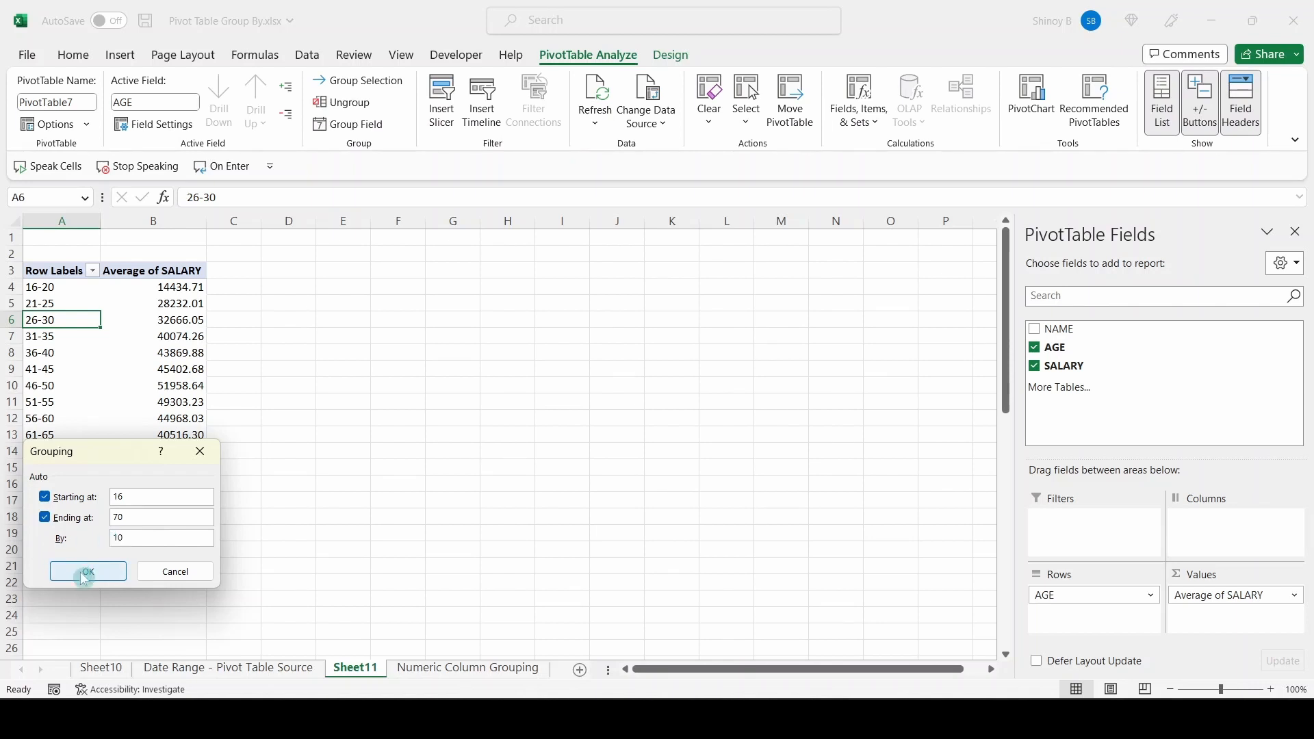